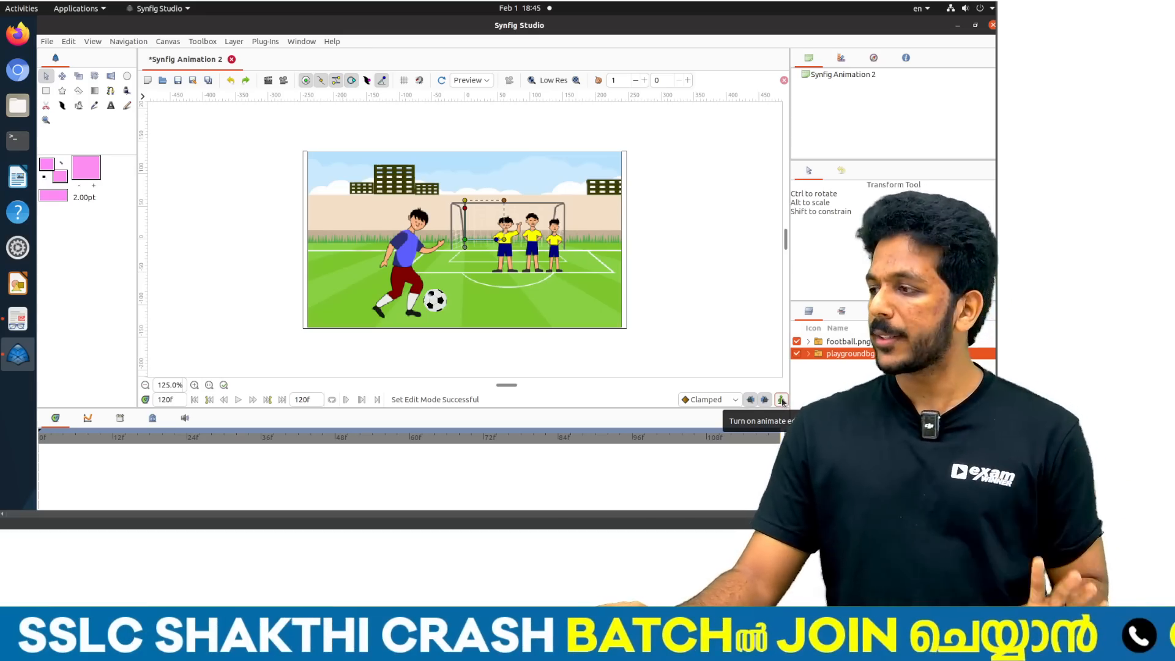
Turn on animate editing mode and, starting from frame 0, move the football to the left side of the goal at frame 60.
left_click(782, 400)
left_click_drag(178, 400, 145, 400)
type("0")
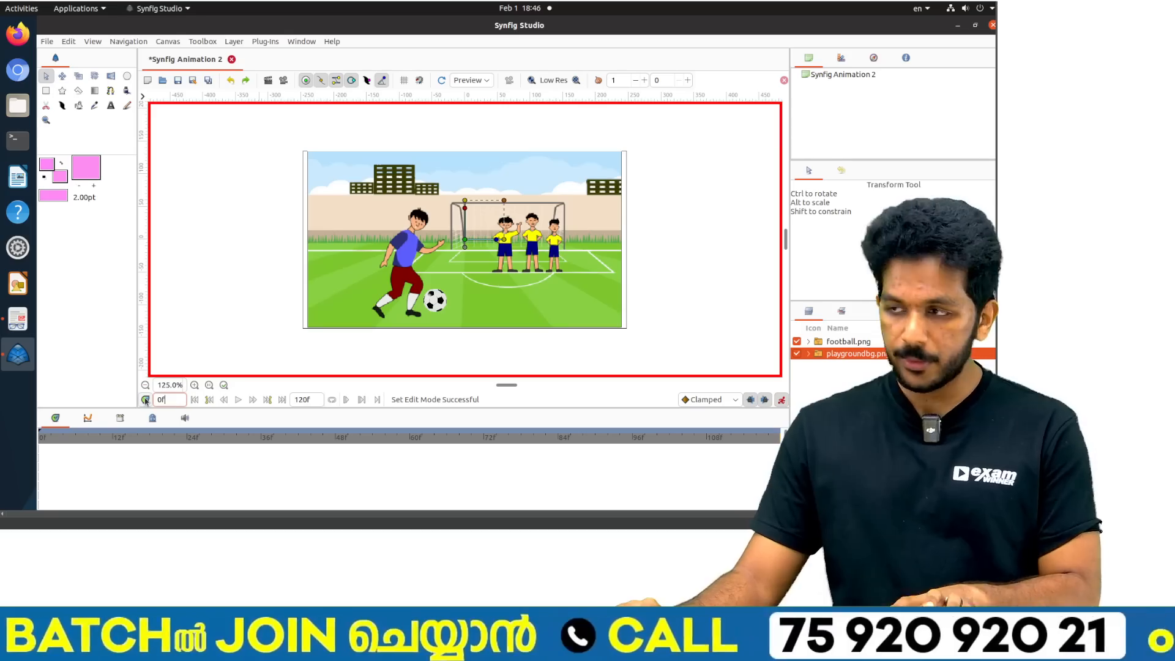
key("Return")
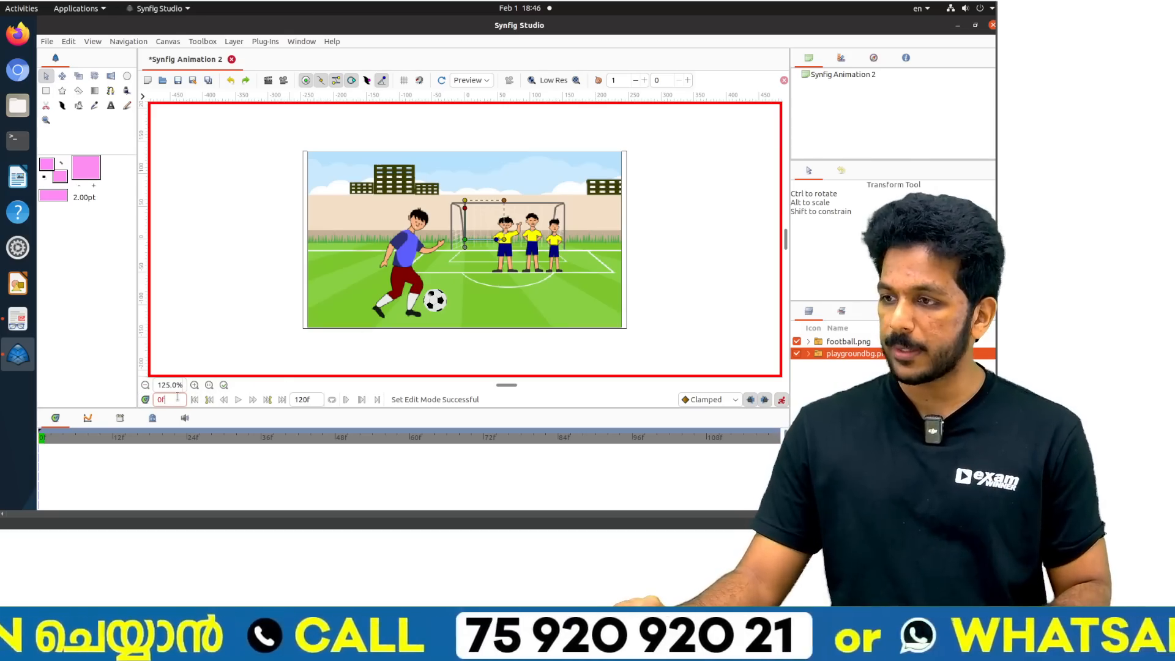
key("Return")
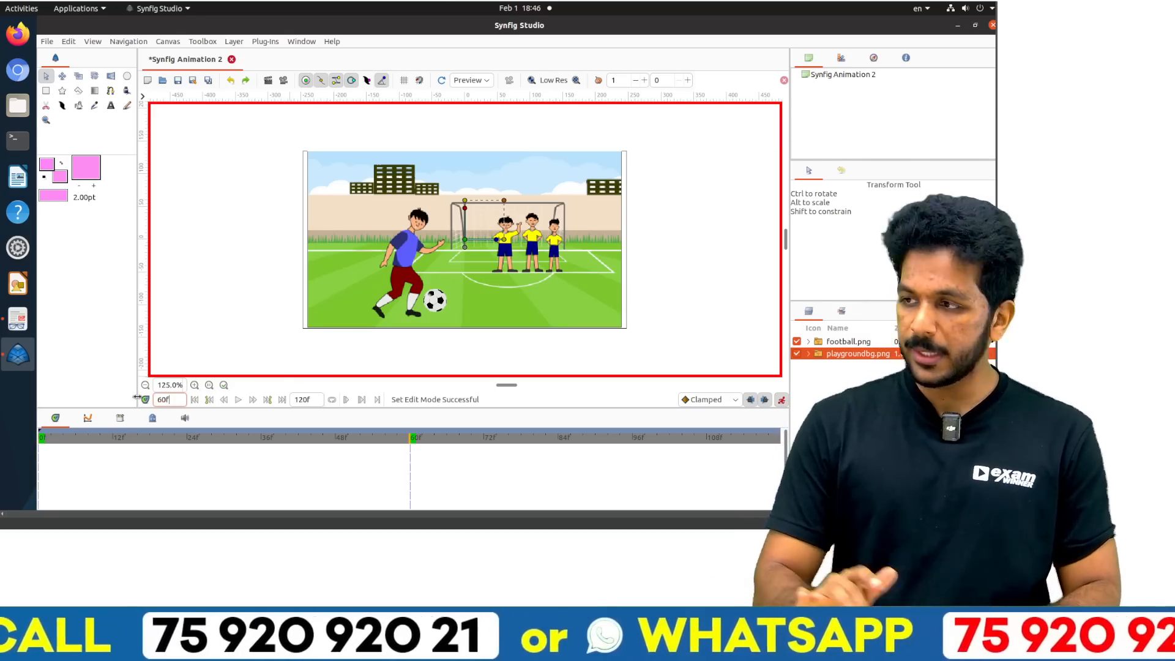
left_click(437, 304)
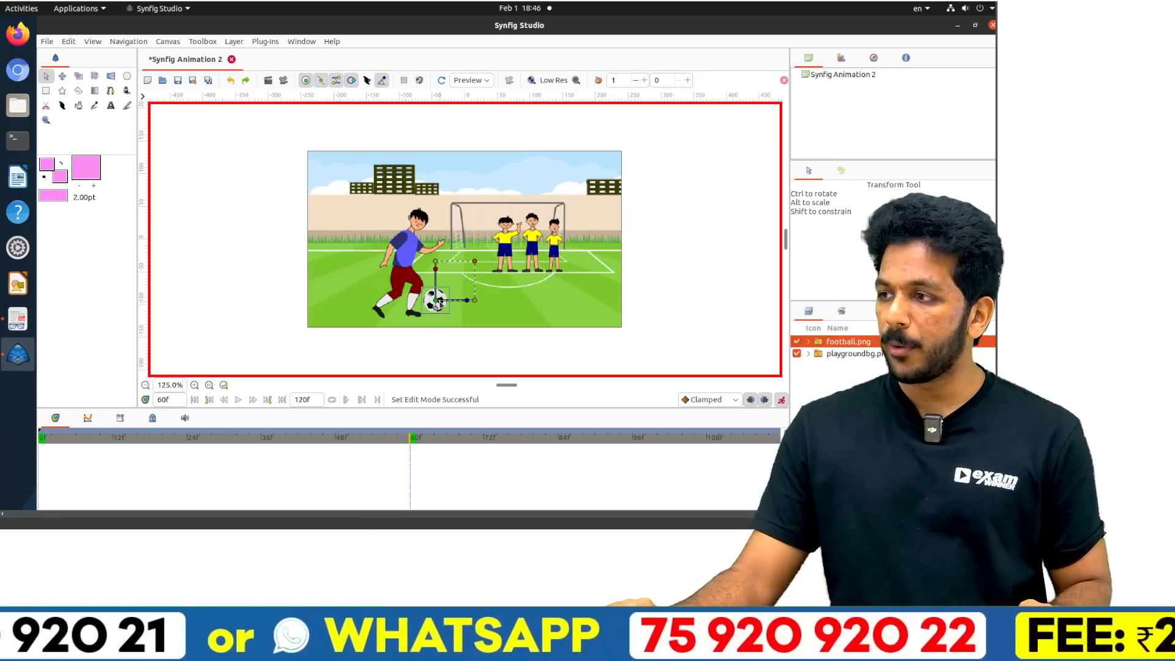
left_click_drag(437, 304, 470, 231)
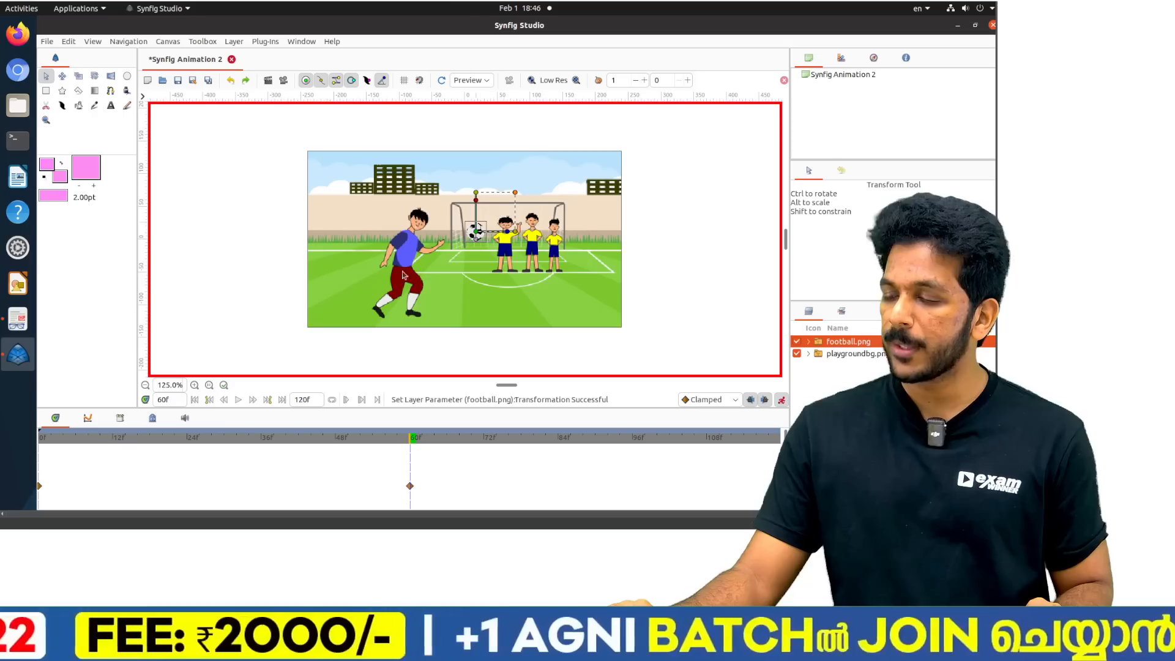
Move the football to the goal's upper right corner at frame 120, then turn off animate editing and play the animation.
double_click(174, 397)
type("12")
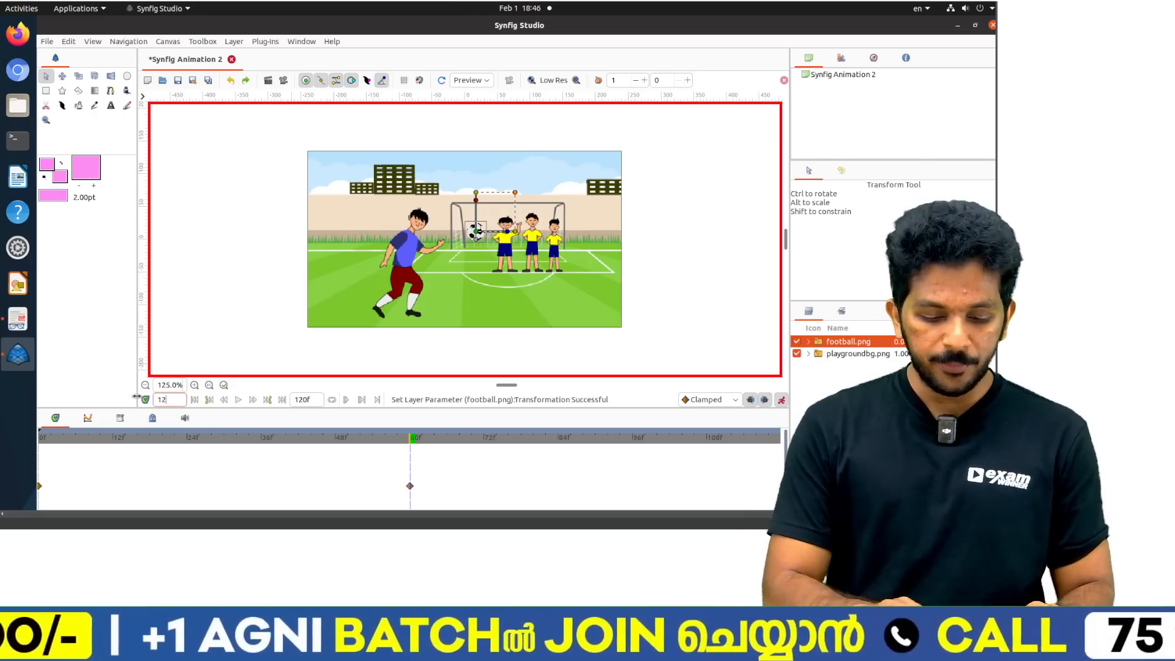
type("0f")
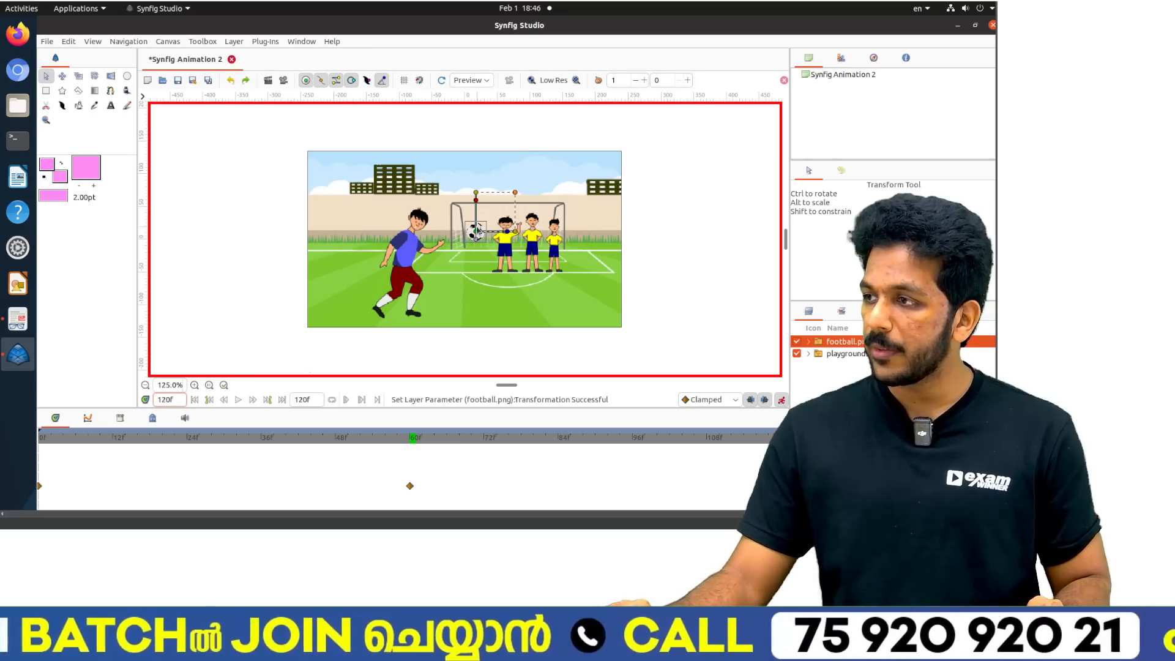
left_click_drag(478, 231, 530, 209)
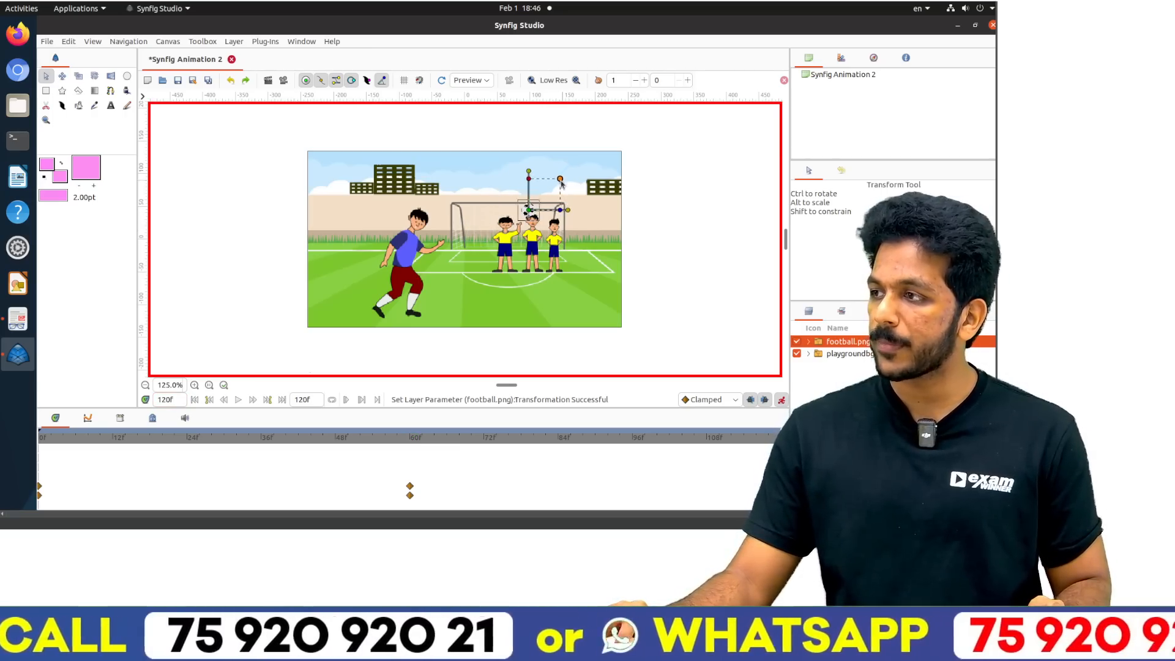
left_click_drag(529, 210, 547, 212)
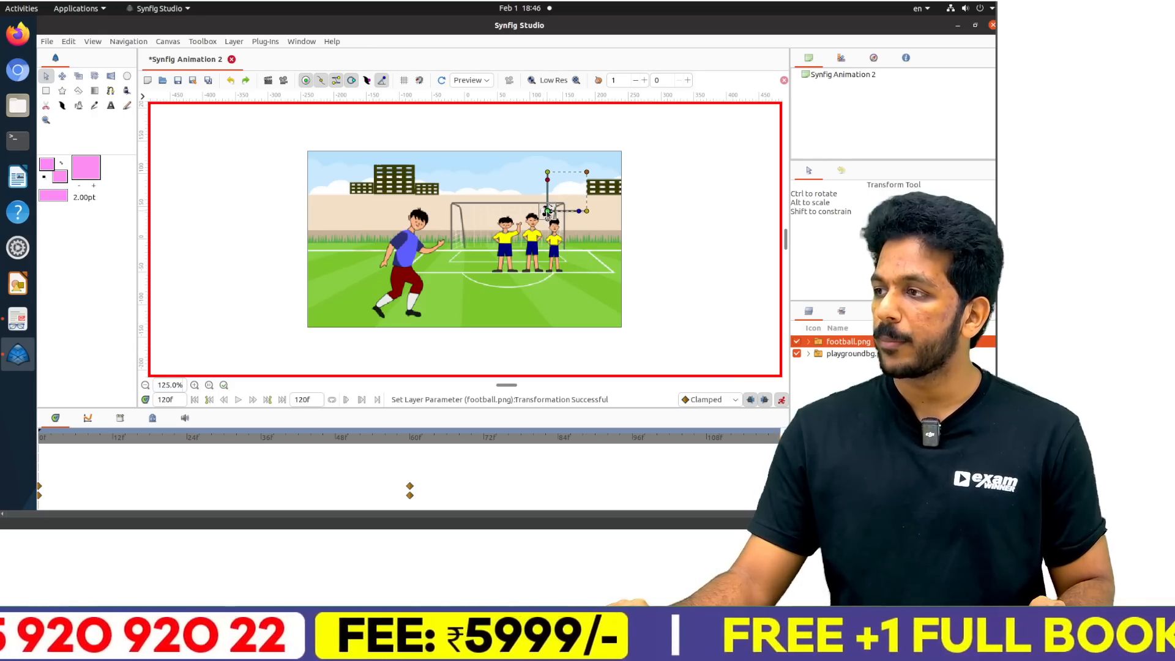
left_click(780, 400)
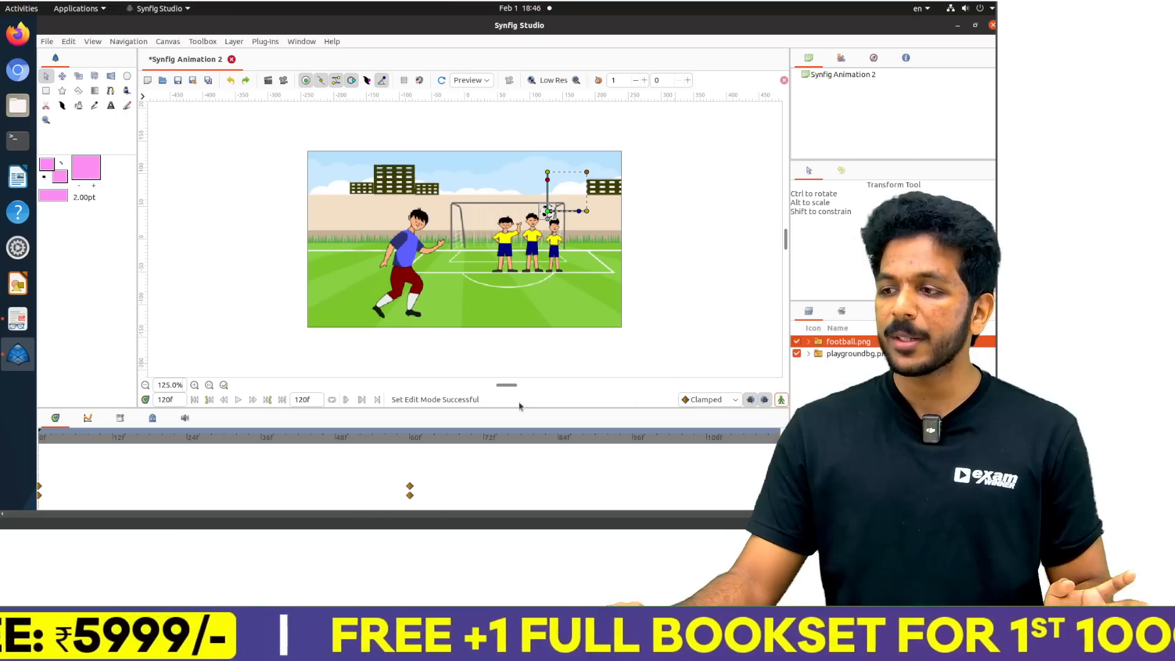
left_click(238, 400)
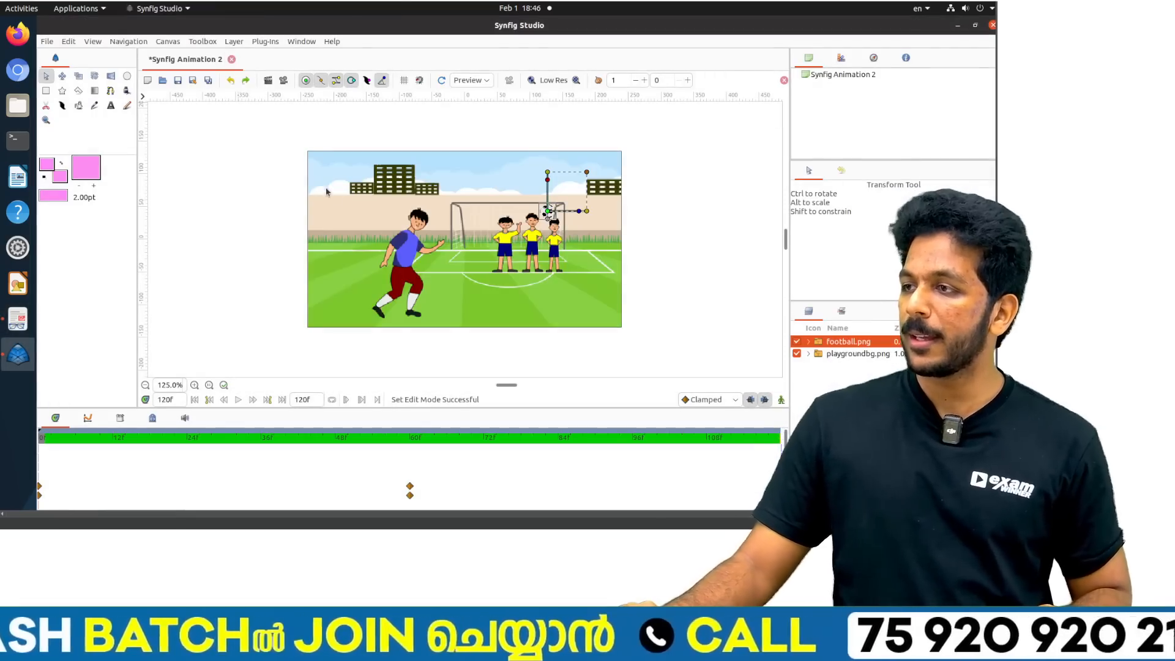
Close the football animation without saving and switch to Animation Synfig 2025.pdf to bring up the Activity 3 instructions.
left_click(230, 59)
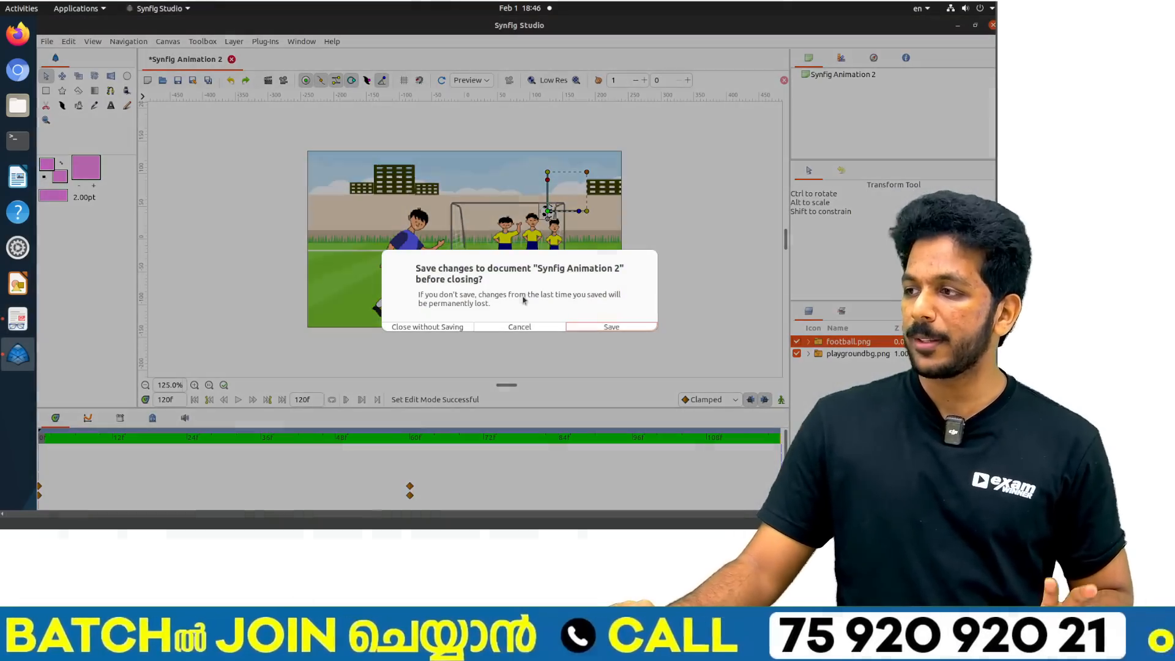
left_click(460, 328)
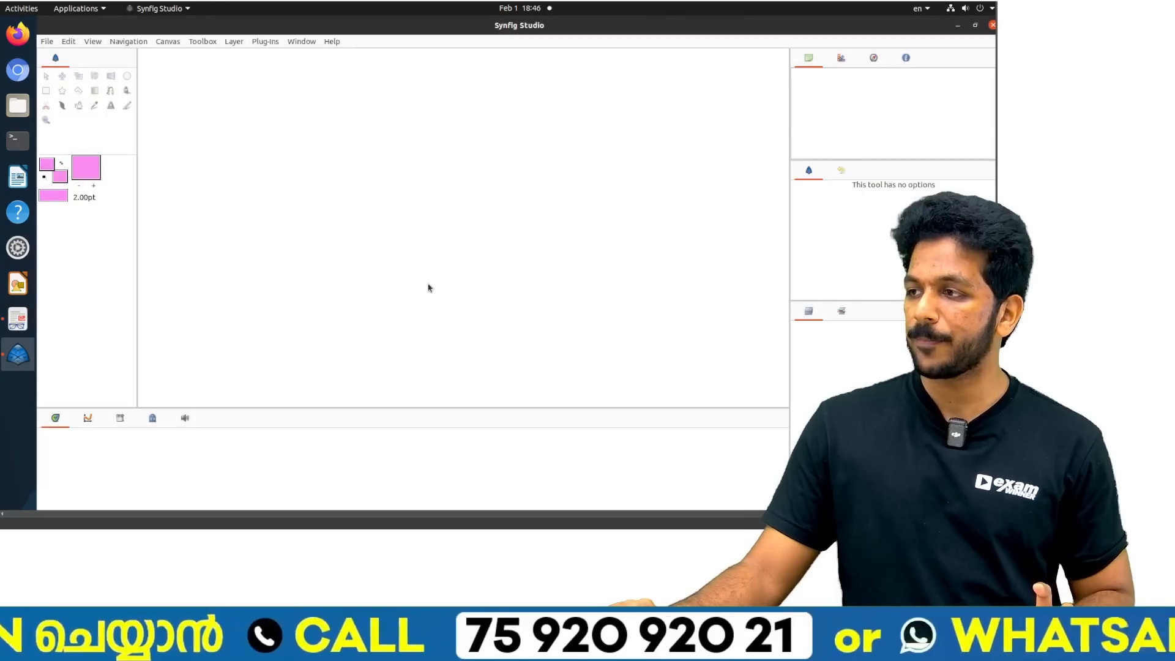
key("alt+Tab")
scroll(430, 275, "down", 10)
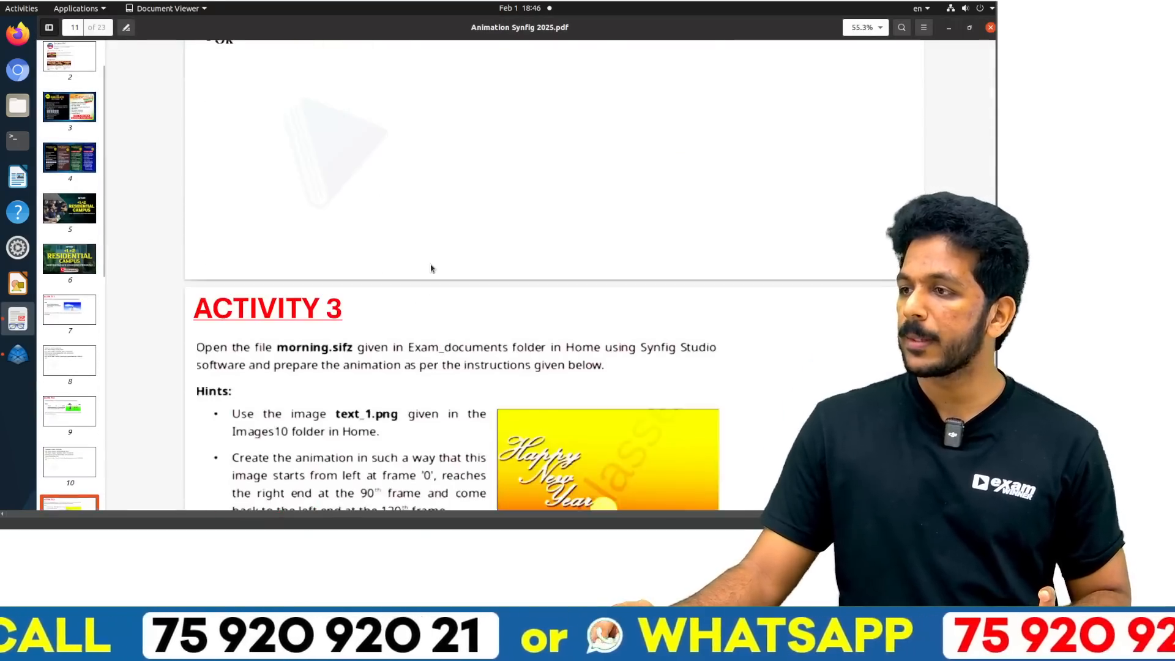
scroll(431, 268, "down", 3)
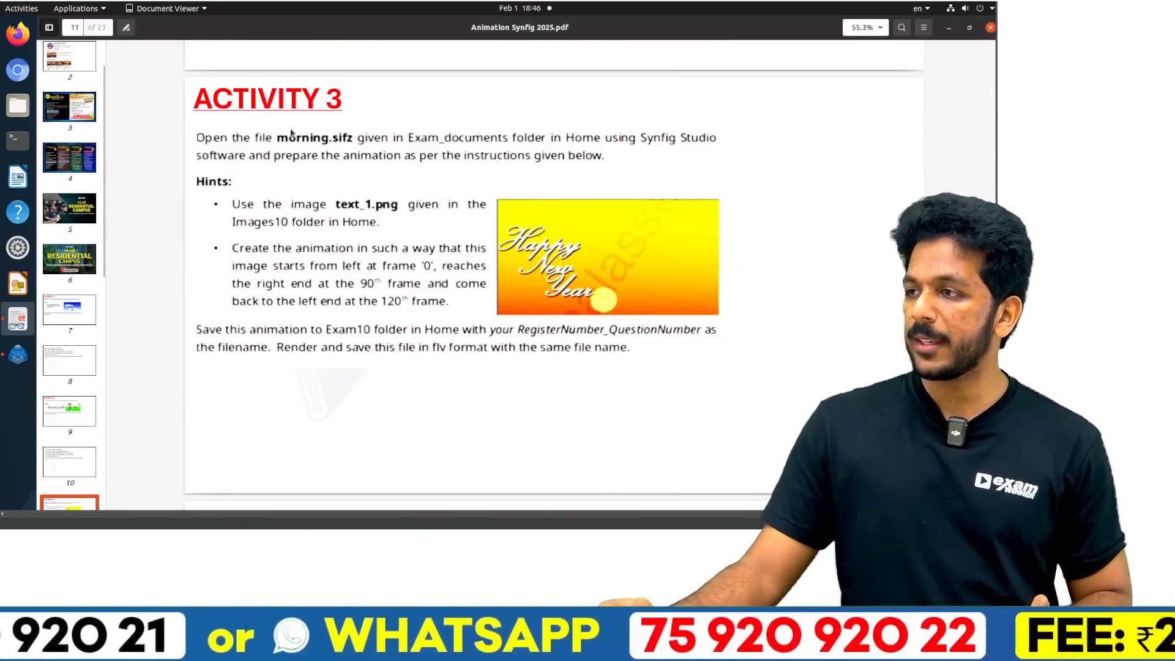
Switch back to Synfig Studio and open morning.sifz from the Exam_documents folder in 2025 Supporting Files.
key("alt+Tab")
left_click(48, 41)
left_click(62, 68)
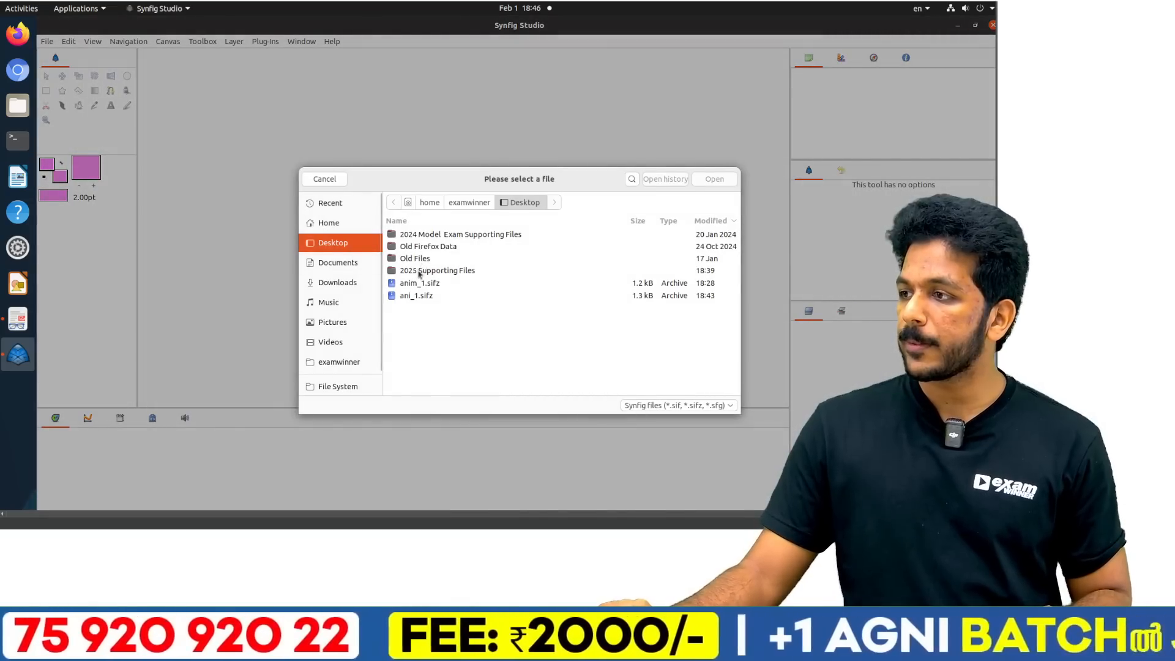
double_click(419, 271)
double_click(412, 259)
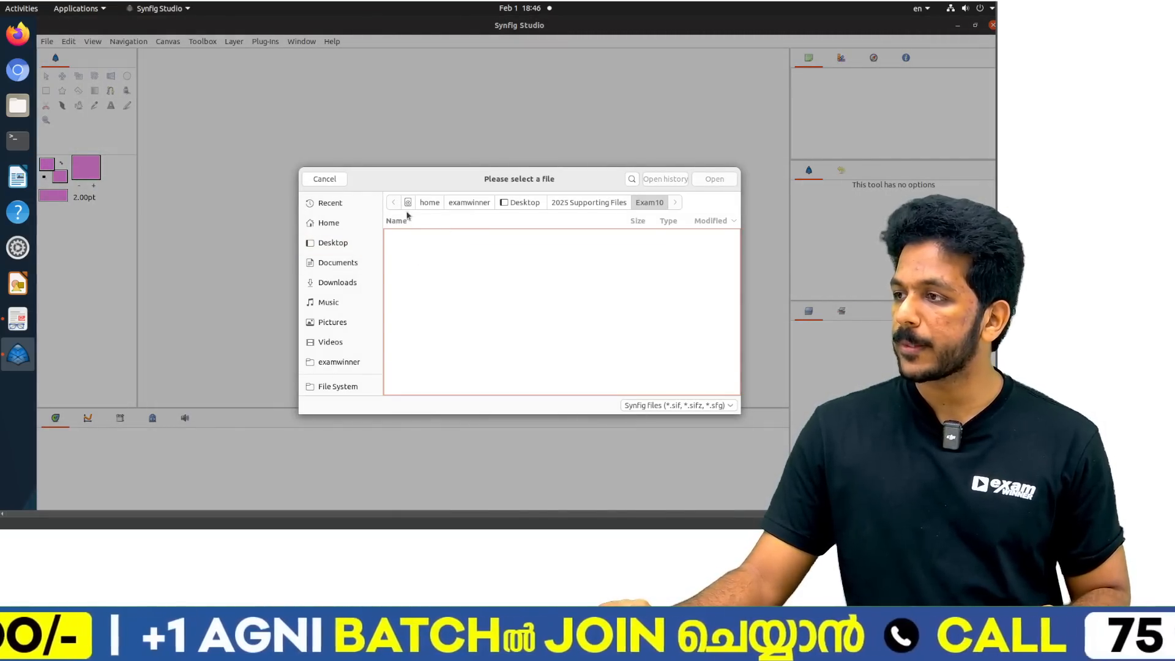
left_click(558, 207)
double_click(424, 246)
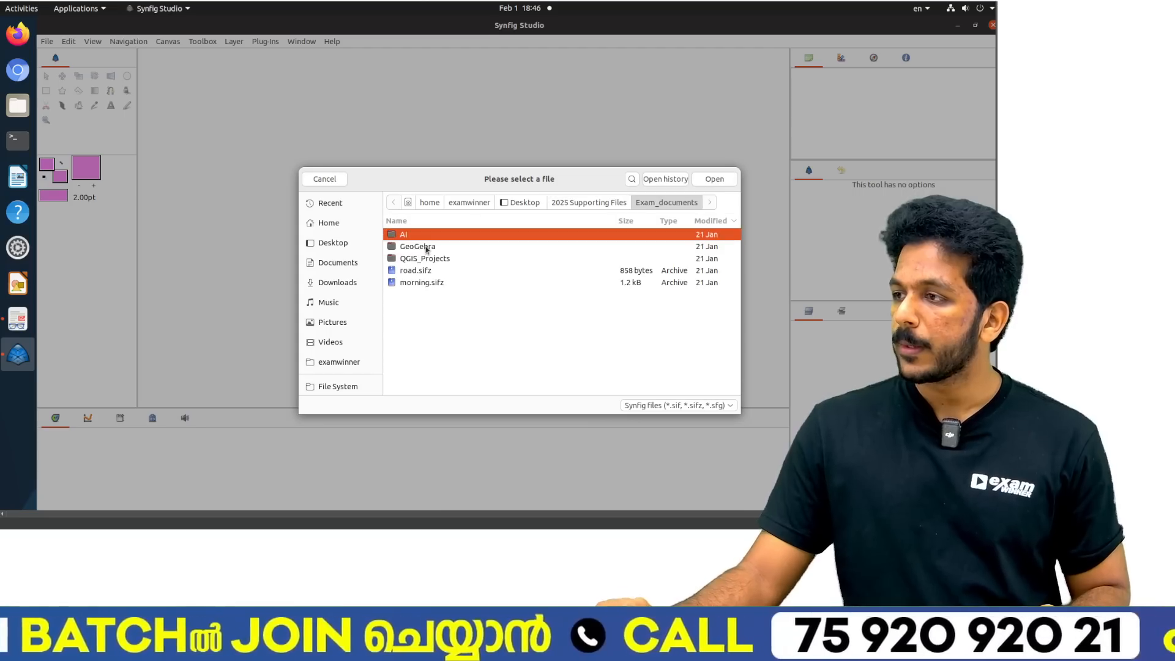
double_click(426, 284)
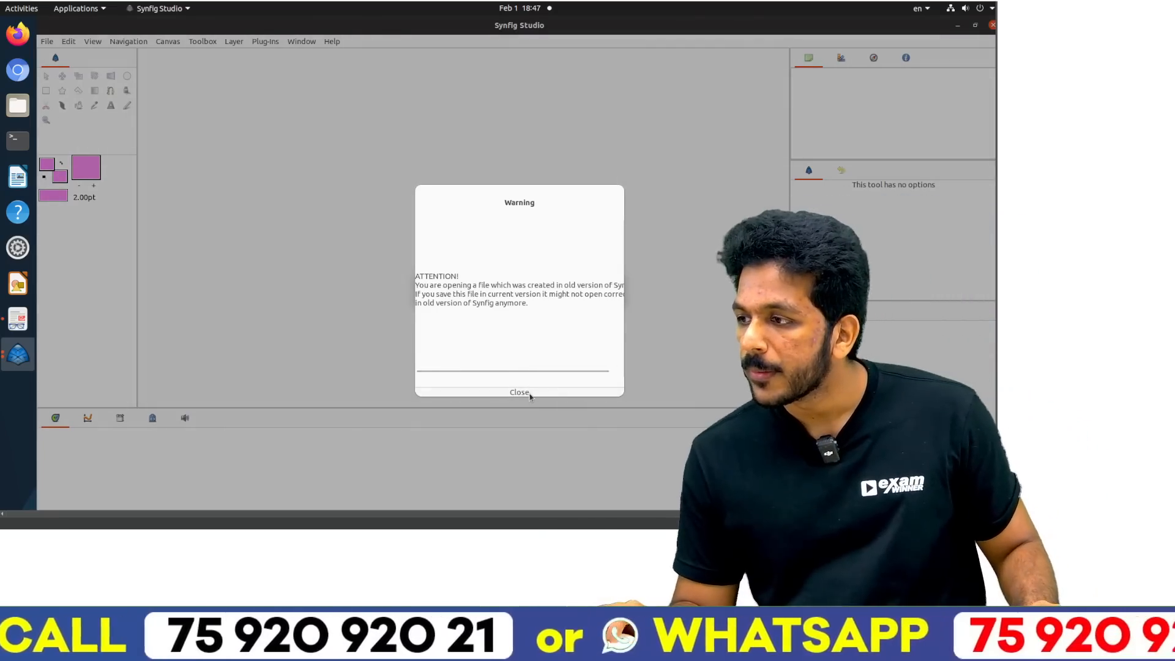
left_click(530, 394)
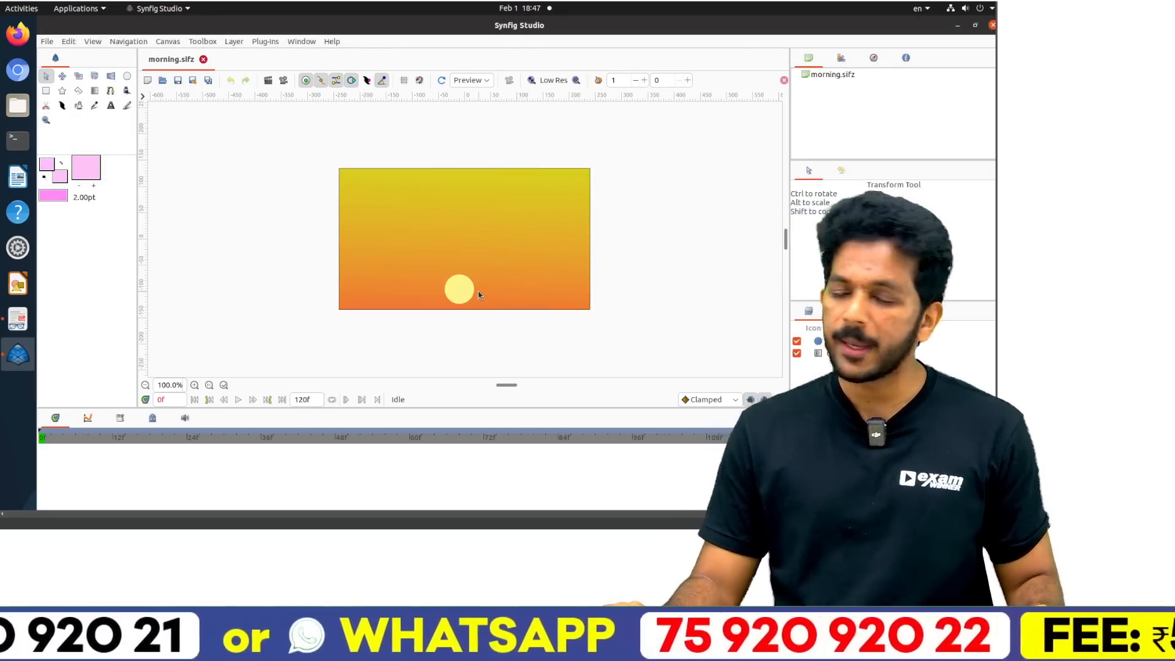
Import the image text_1.png from the Images10 folder into the morning.sifz animation.
key("alt+Tab")
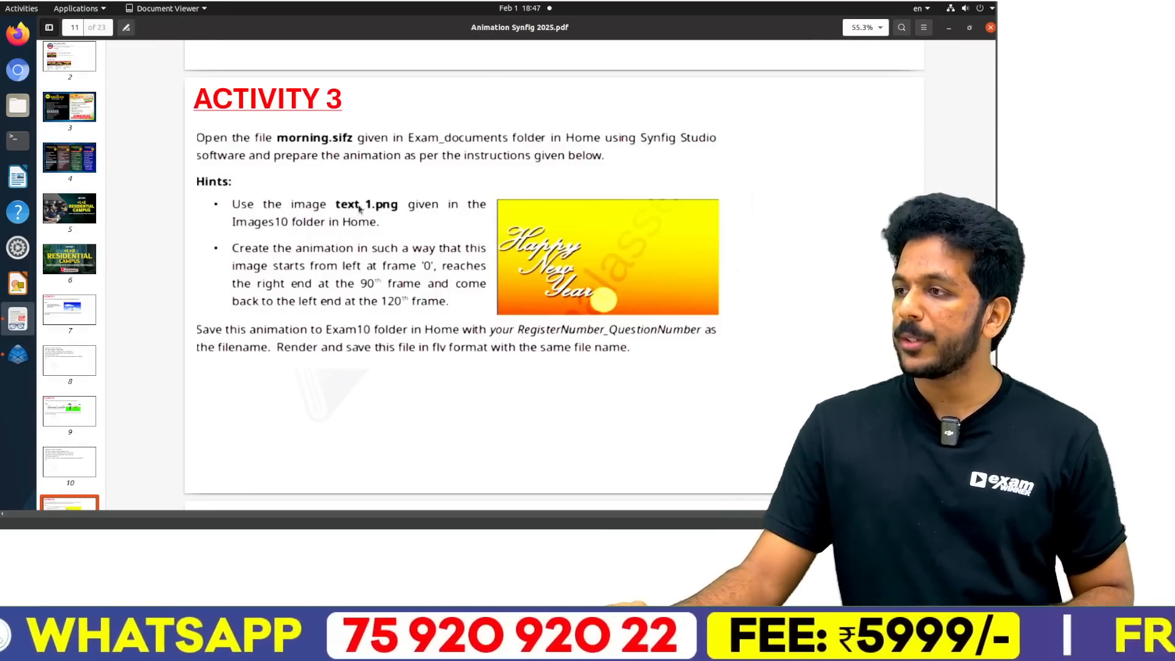
key("alt+Tab")
left_click(46, 41)
left_click(84, 147)
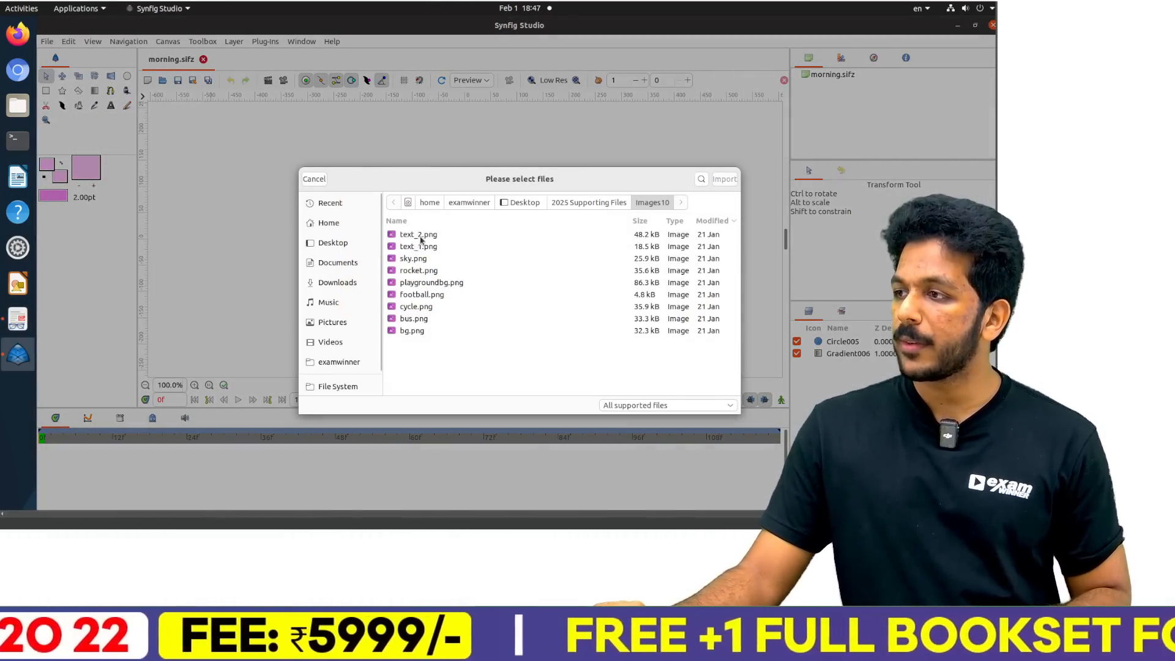
left_click(420, 248)
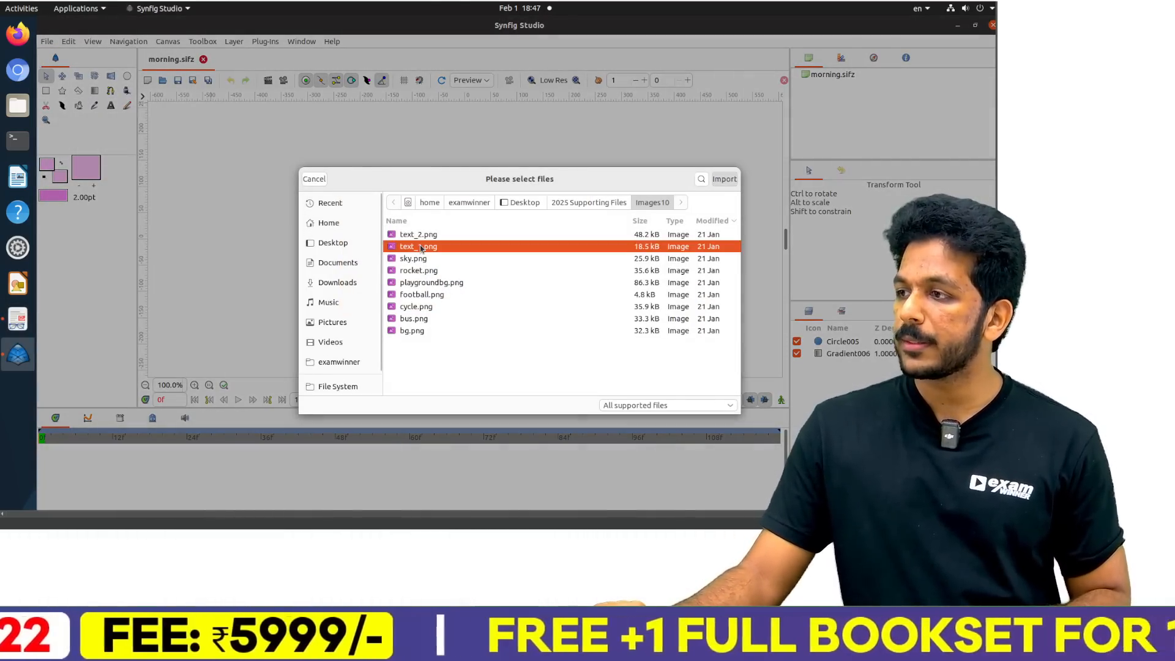
double_click(420, 246)
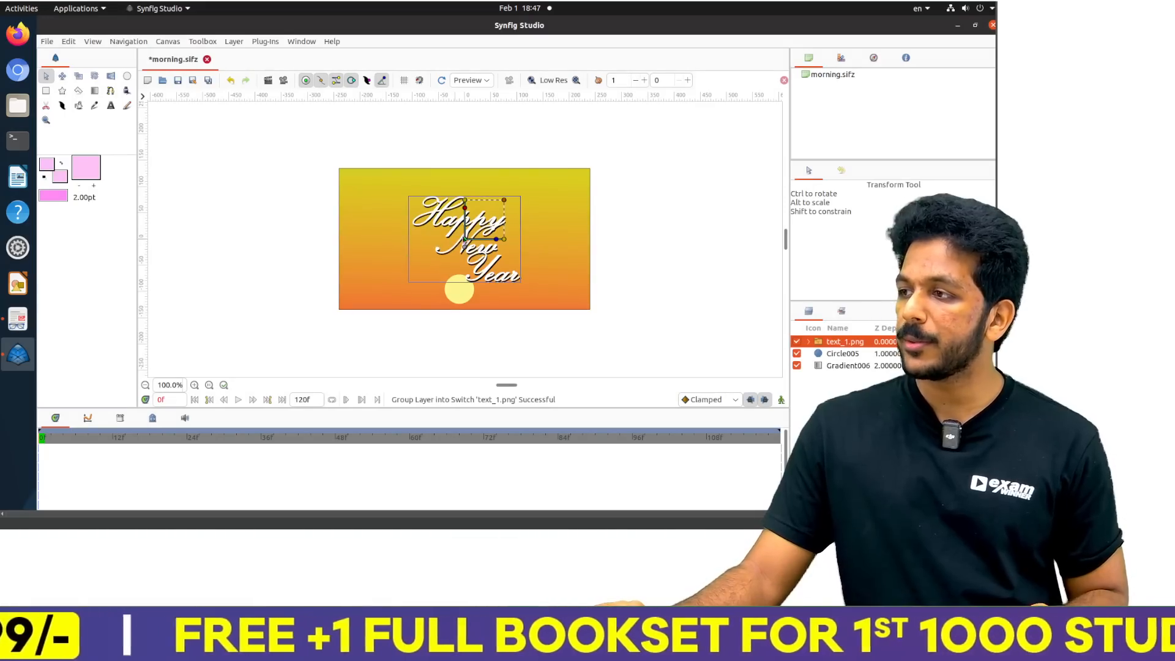
Place the Happy New Year image at the left edge of the canvas at frame 0.
left_click_drag(465, 241, 413, 242)
key("alt+Tab")
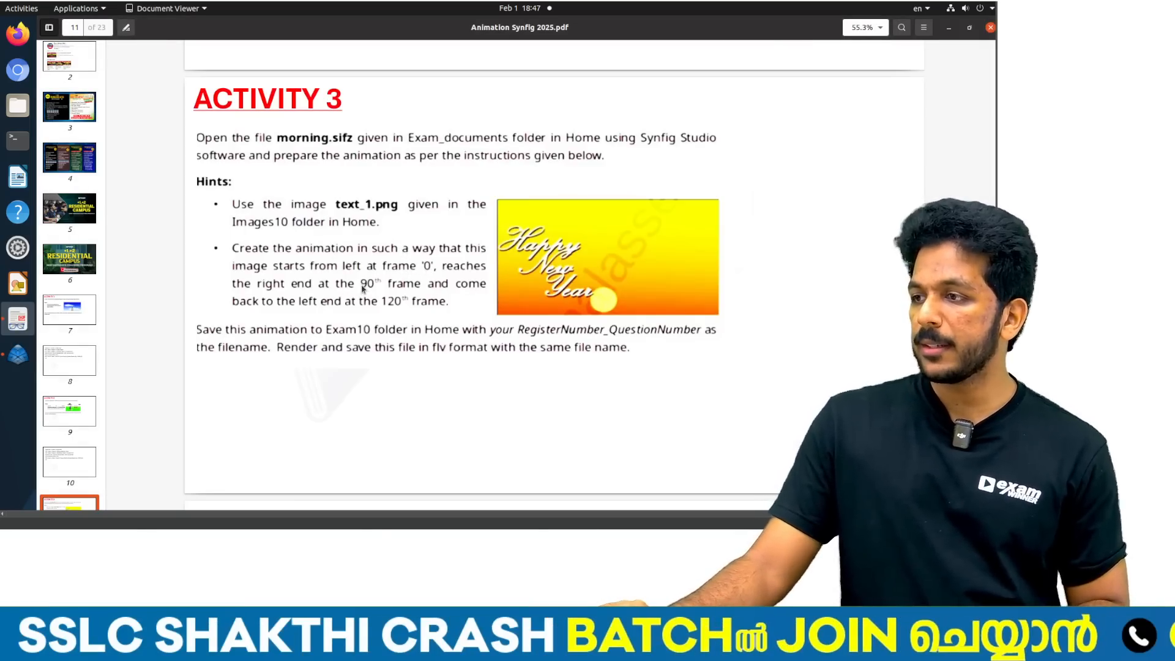
key("alt+Tab")
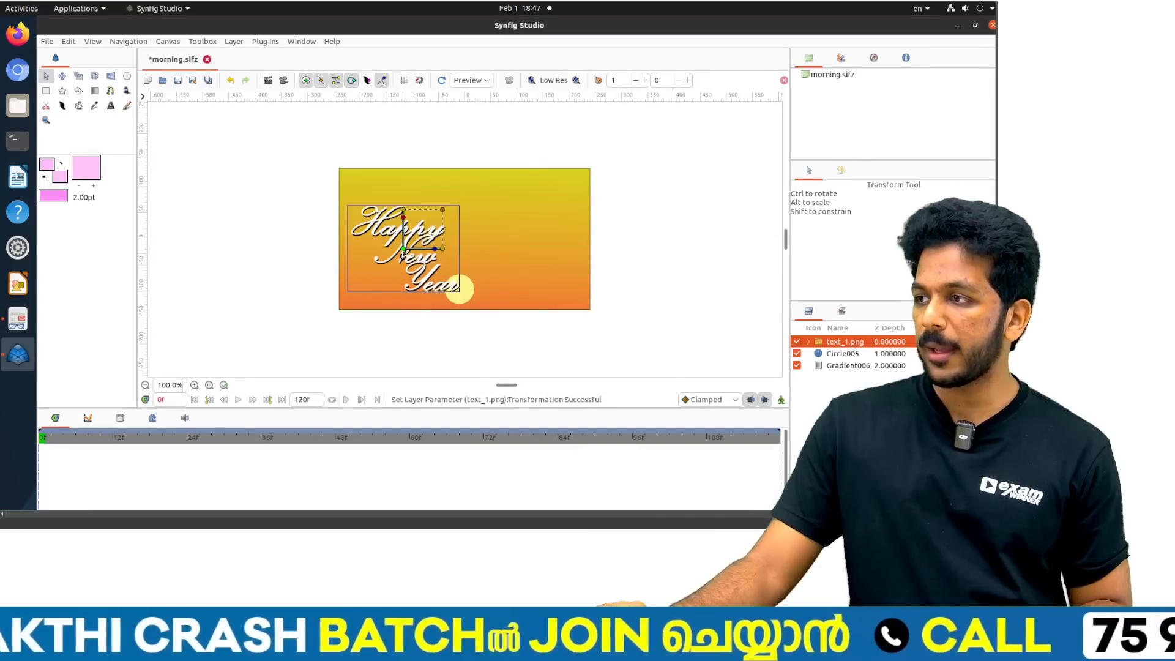
mouse_move(405, 253)
left_mouse_down()
mouse_move(382, 252)
mouse_move(391, 253)
left_mouse_up()
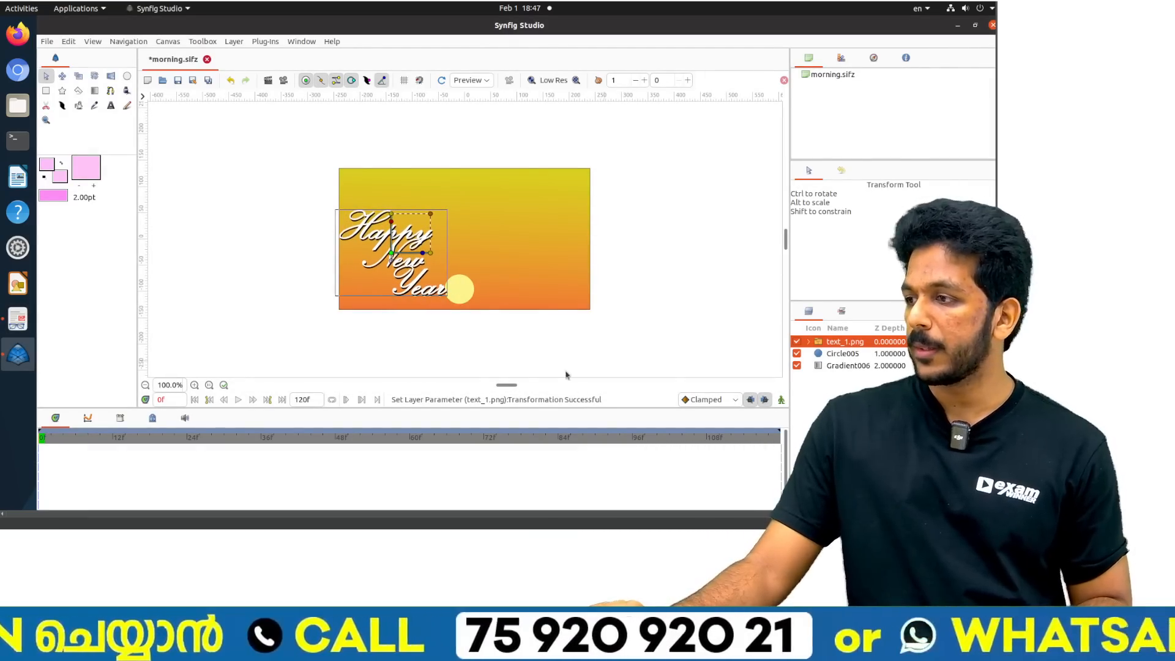
Turn on animate editing mode and move the Happy New Year image to the canvas's right edge at frame 90.
left_click(781, 400)
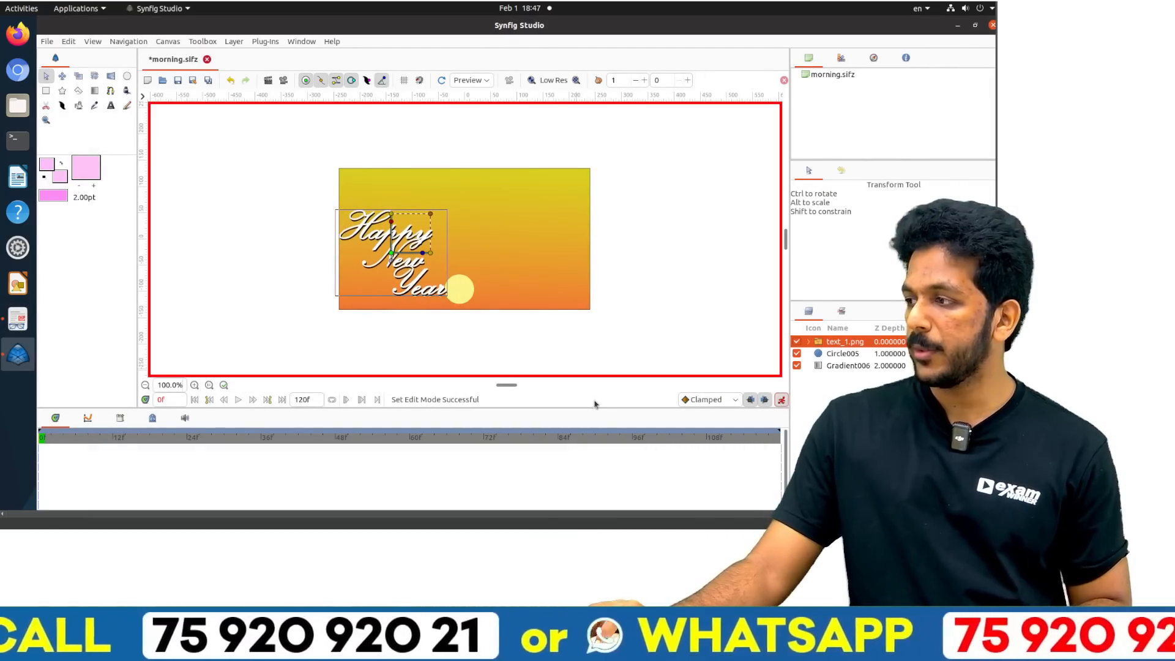
left_click_drag(168, 399, 145, 400)
type("90f")
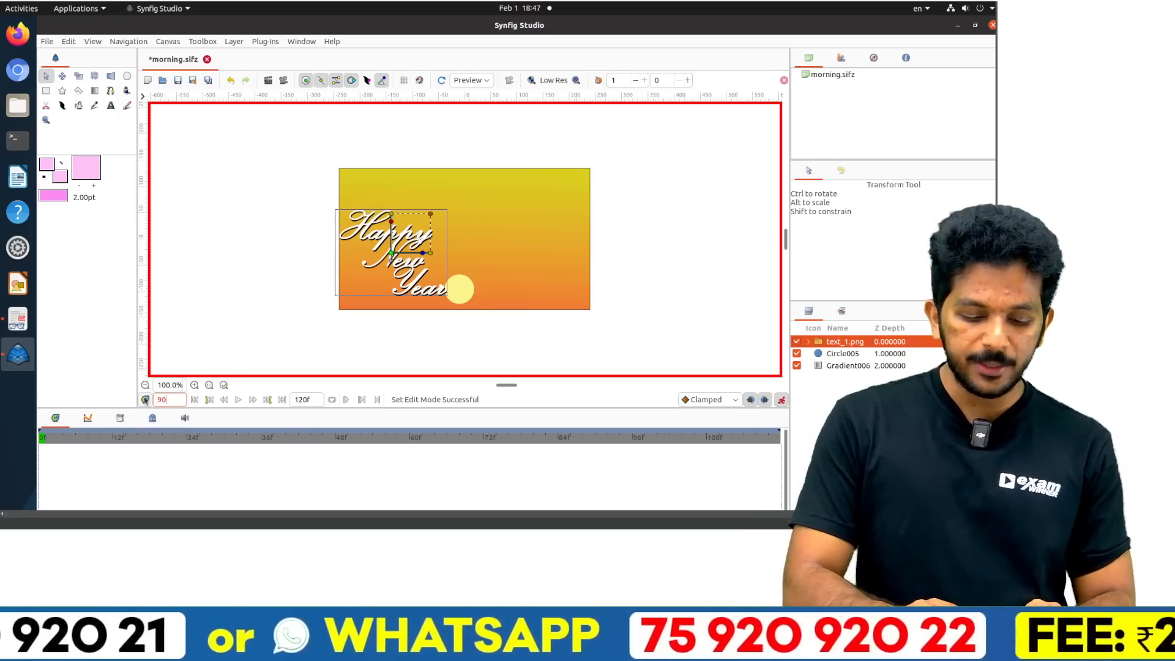
key("Return")
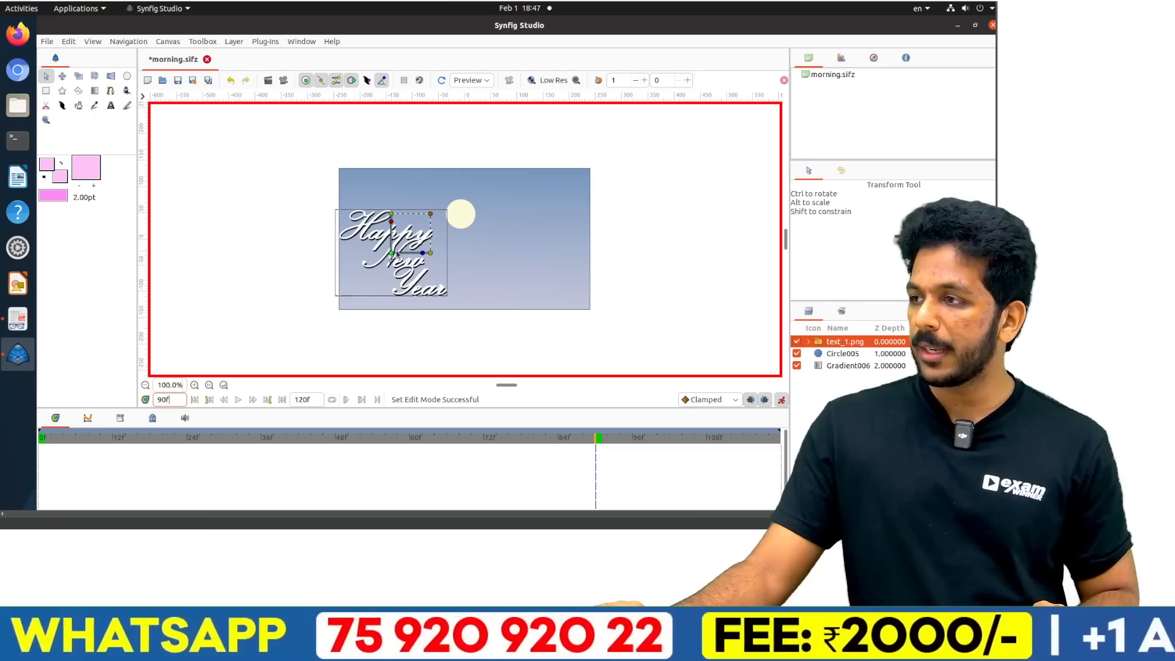
left_click_drag(392, 256, 534, 253)
Go to frame 120 and play the animation to check it against the Activity 3 instructions in the PDF.
double_click(162, 400)
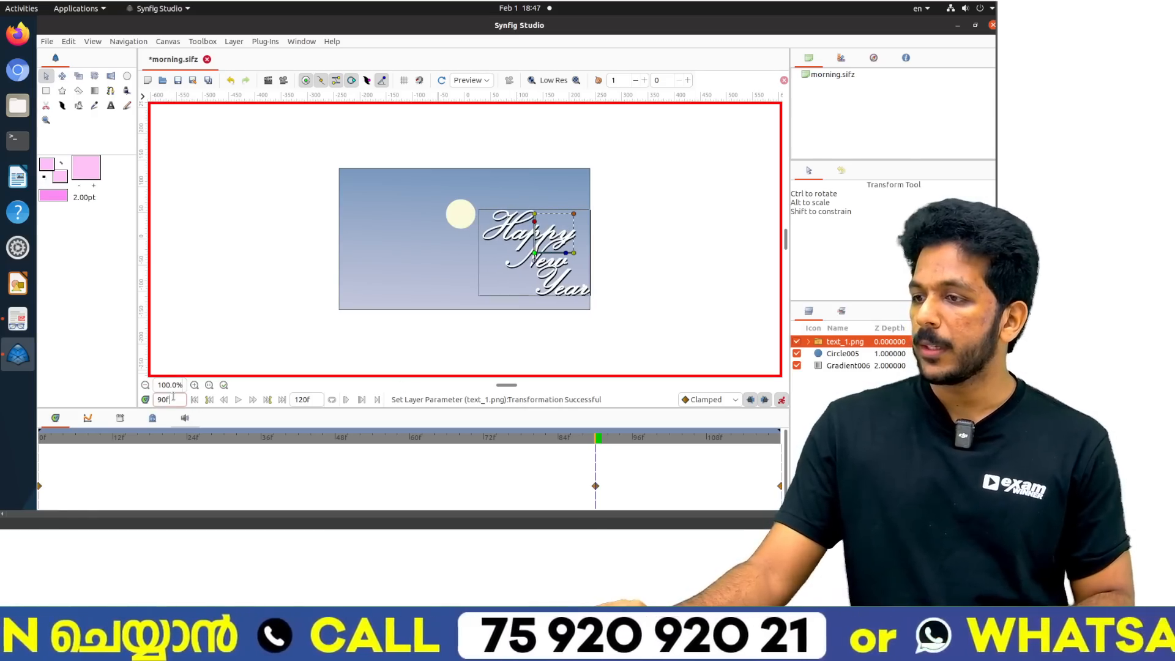
key("Return")
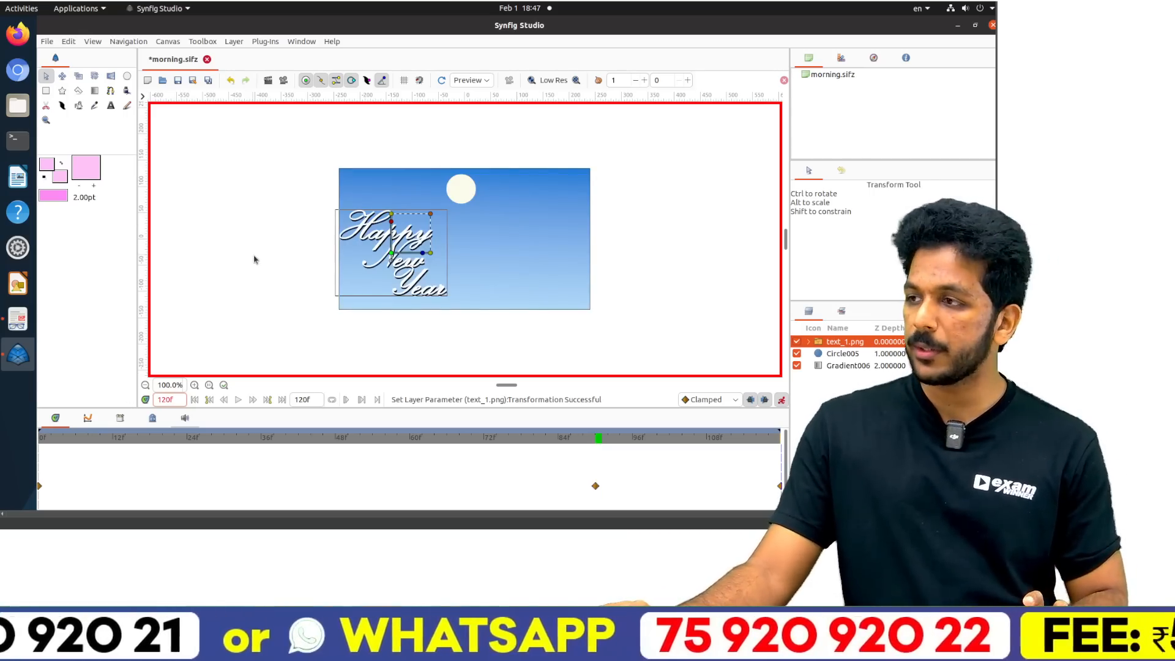
left_click(238, 399)
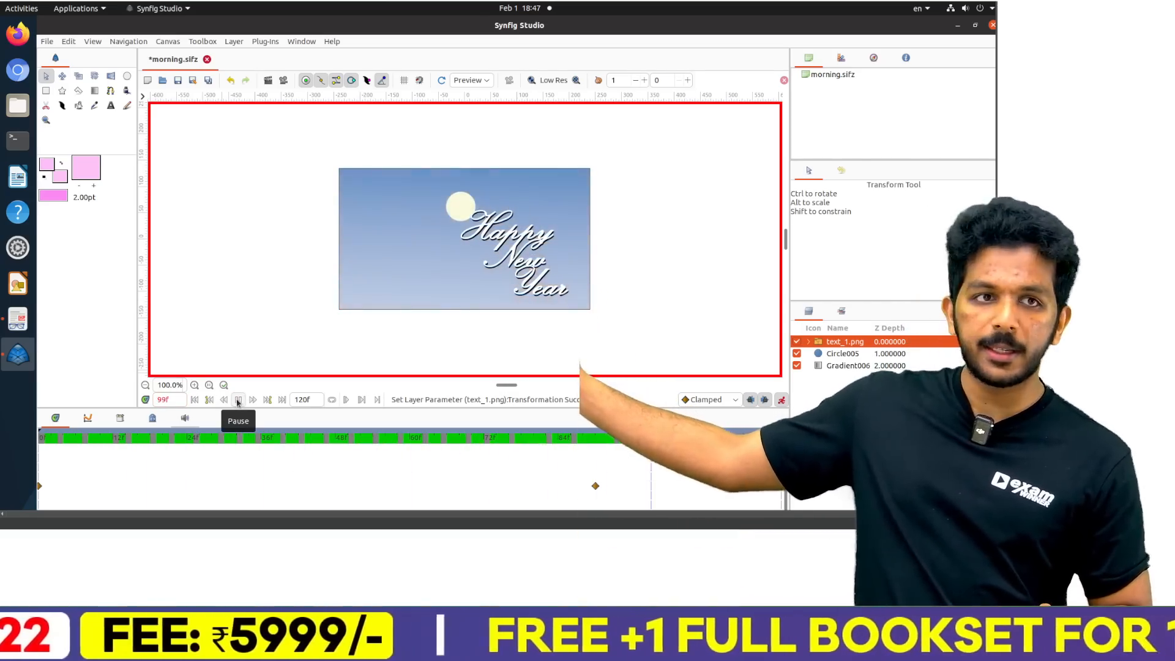
key("alt+Tab")
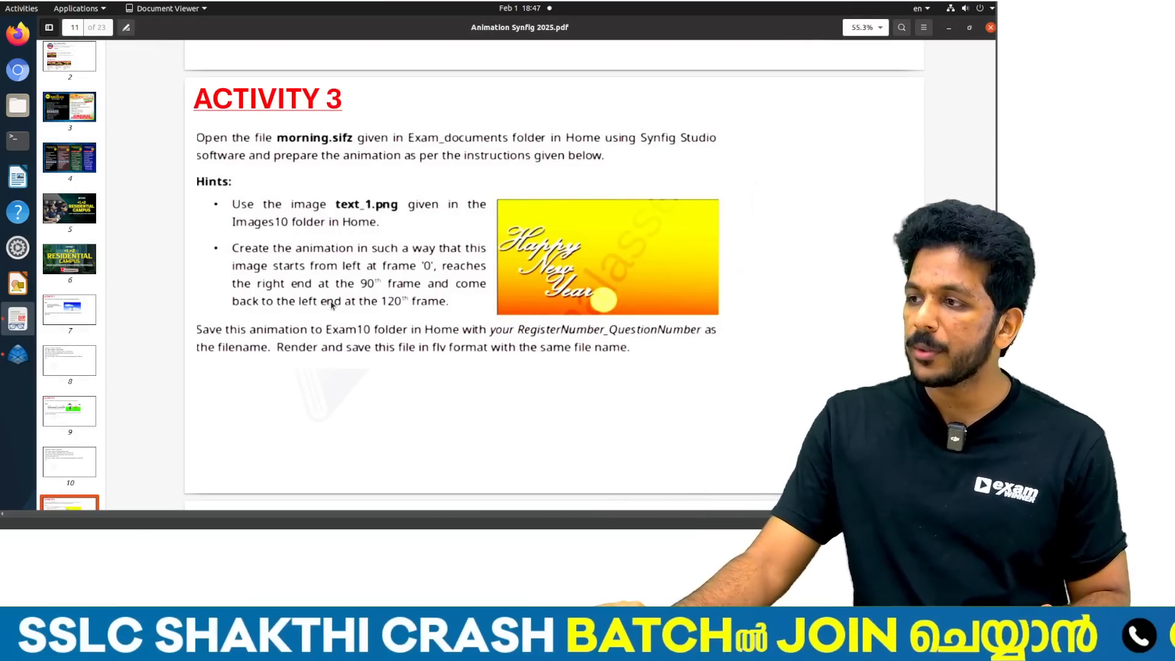
key("alt+Tab")
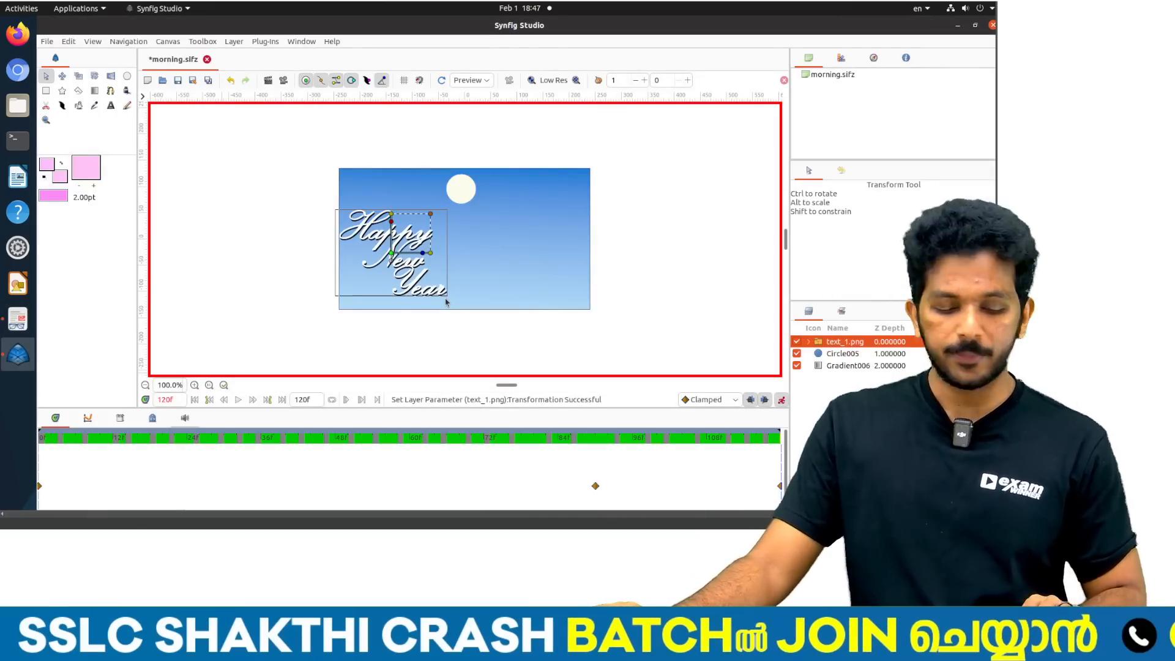
Save the morning.sifz animation and find the Activity 4 instructions in the Animation Synfig 2025.pdf document.
key("ctrl+s")
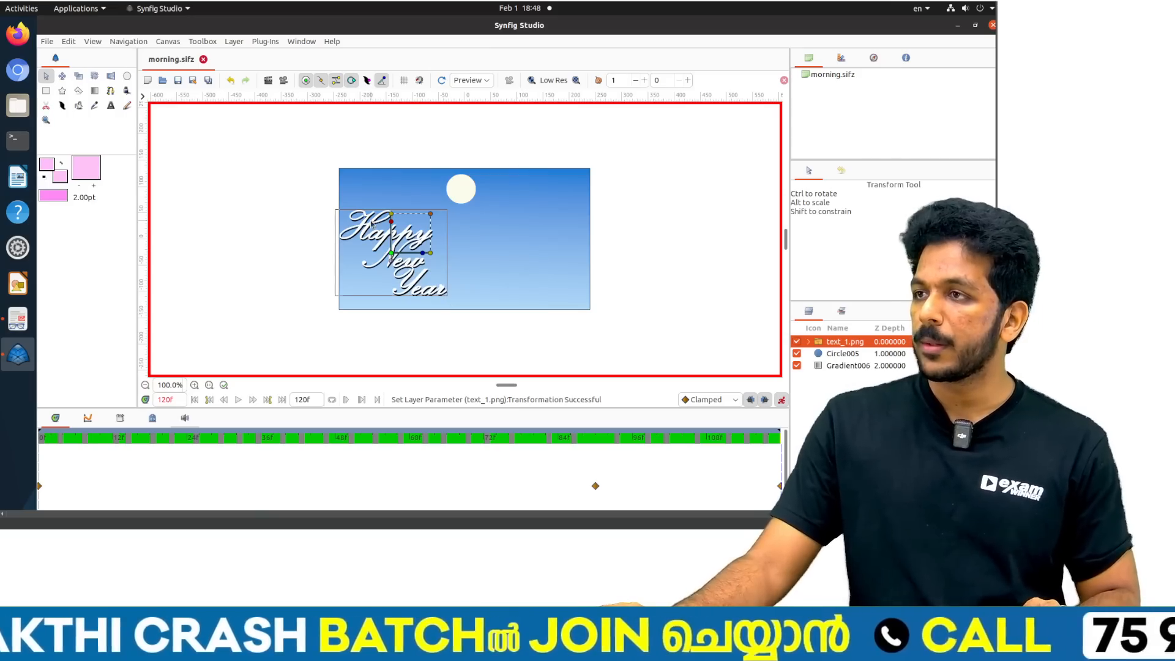
key("alt+Tab")
scroll(439, 270, "down", 8)
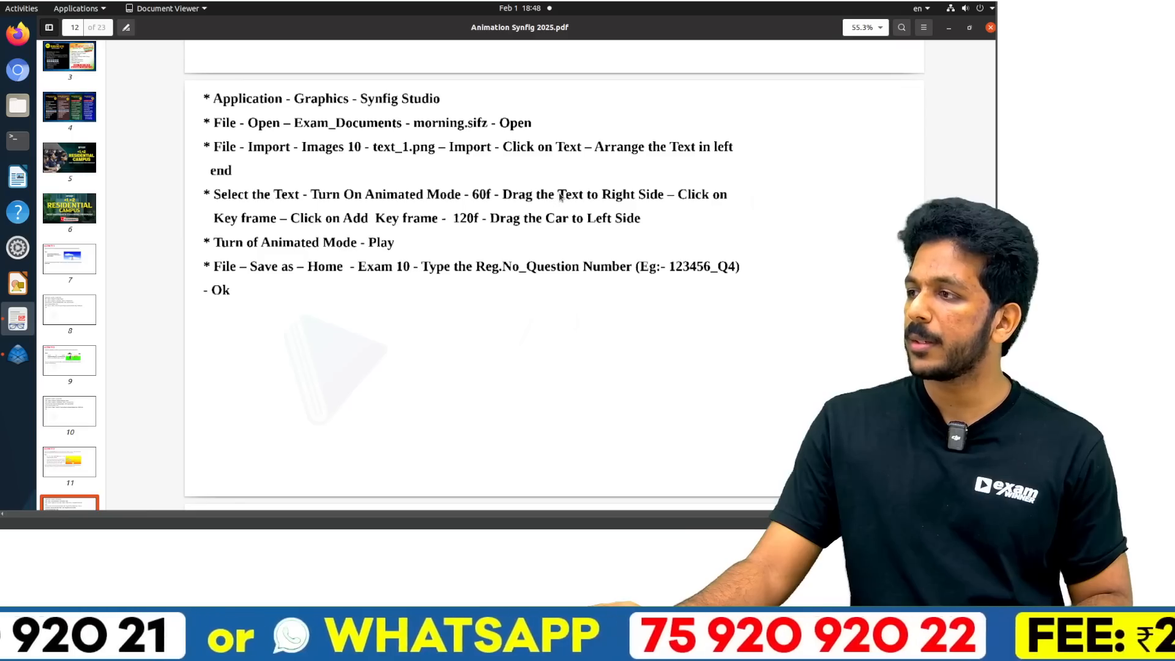
scroll(560, 196, "down", 20)
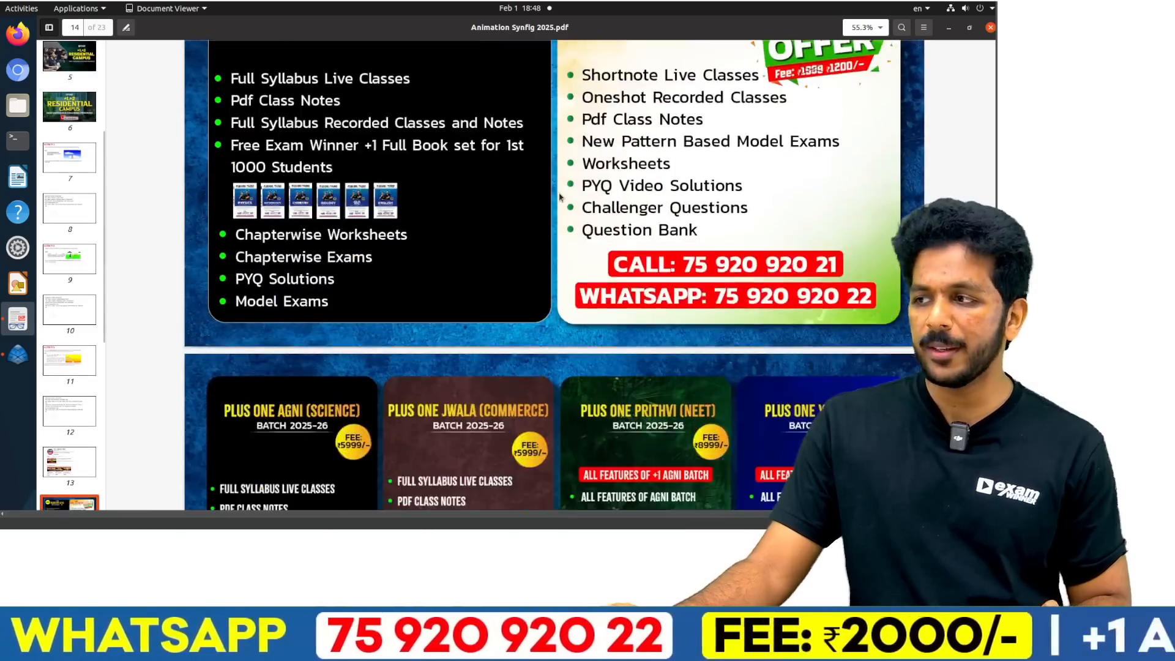
scroll(560, 197, "up", 15)
scroll(559, 196, "down", 4)
scroll(559, 196, "up", 4)
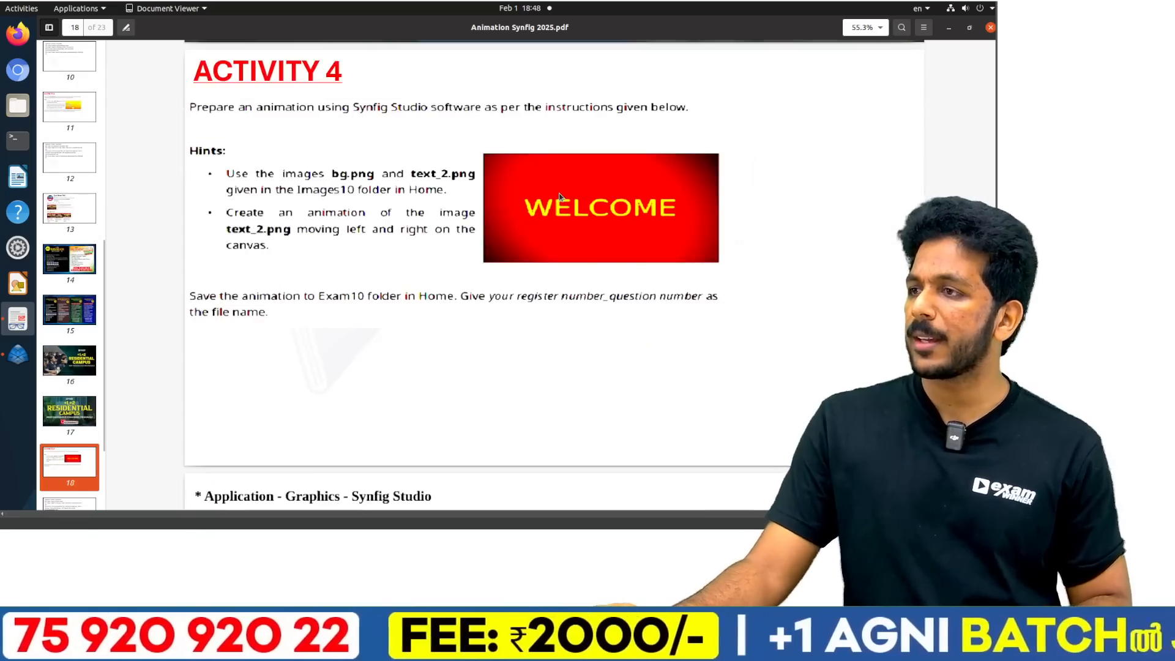
Close morning.sifz in Synfig Studio and create a new animation document for Activity 4.
key("alt+Tab")
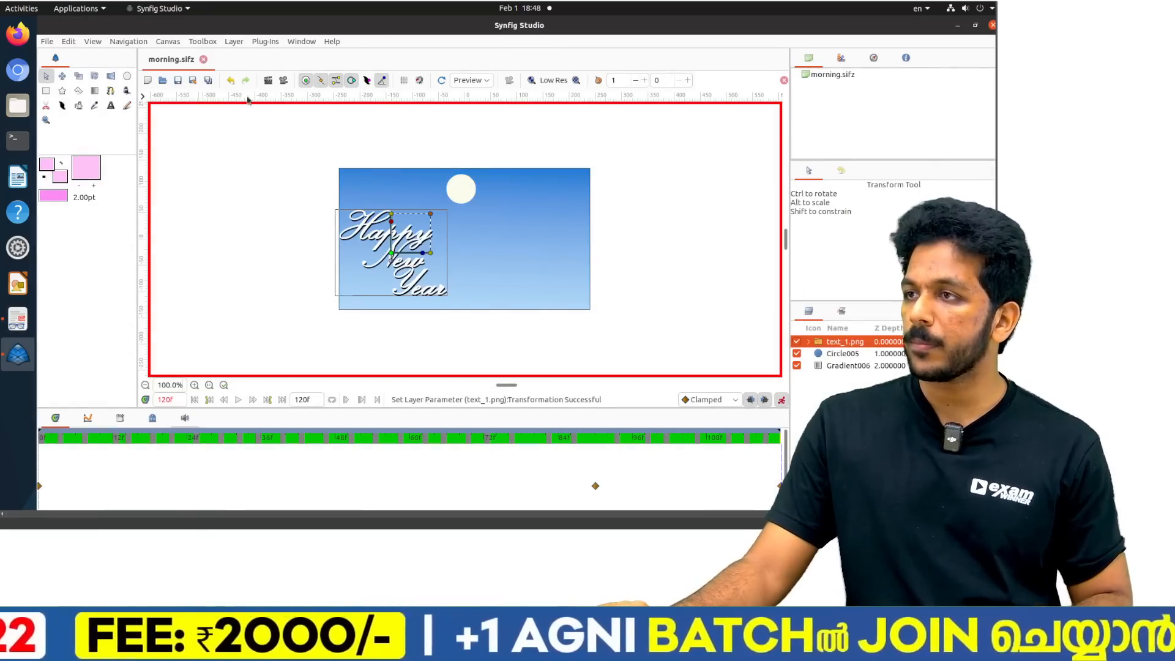
left_click(203, 60)
key("alt+Tab")
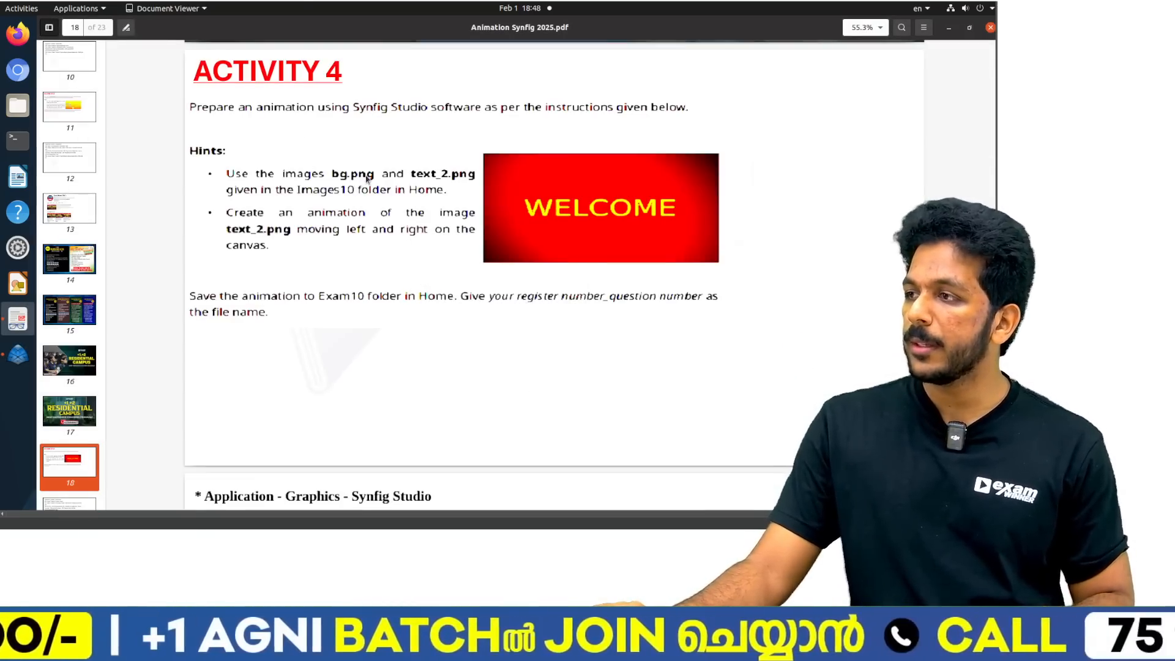
key("alt+Tab")
left_click(47, 41)
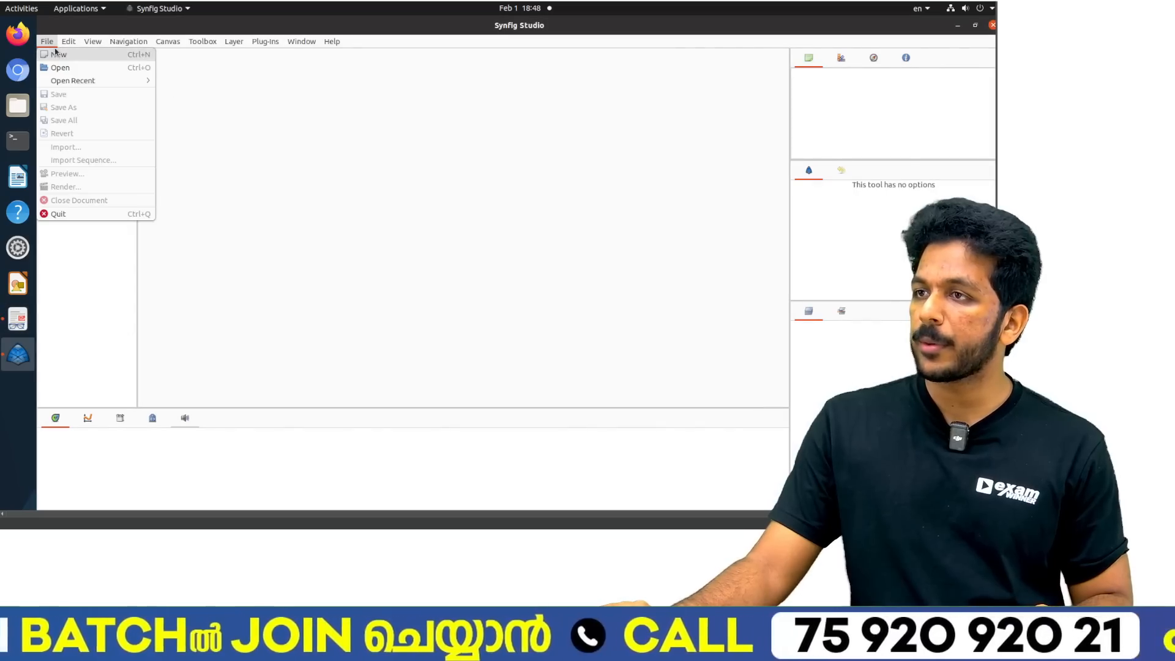
left_click(56, 54)
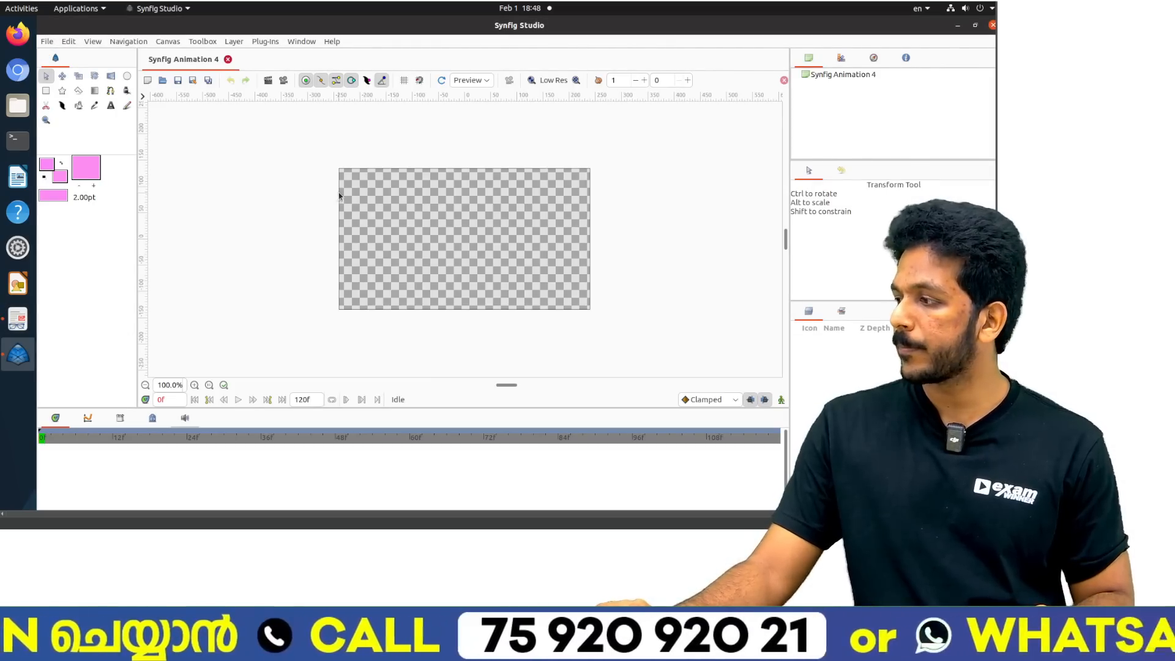
Import the background image bg.png from the Images10 folder into the new animation.
key("ctrl+equal")
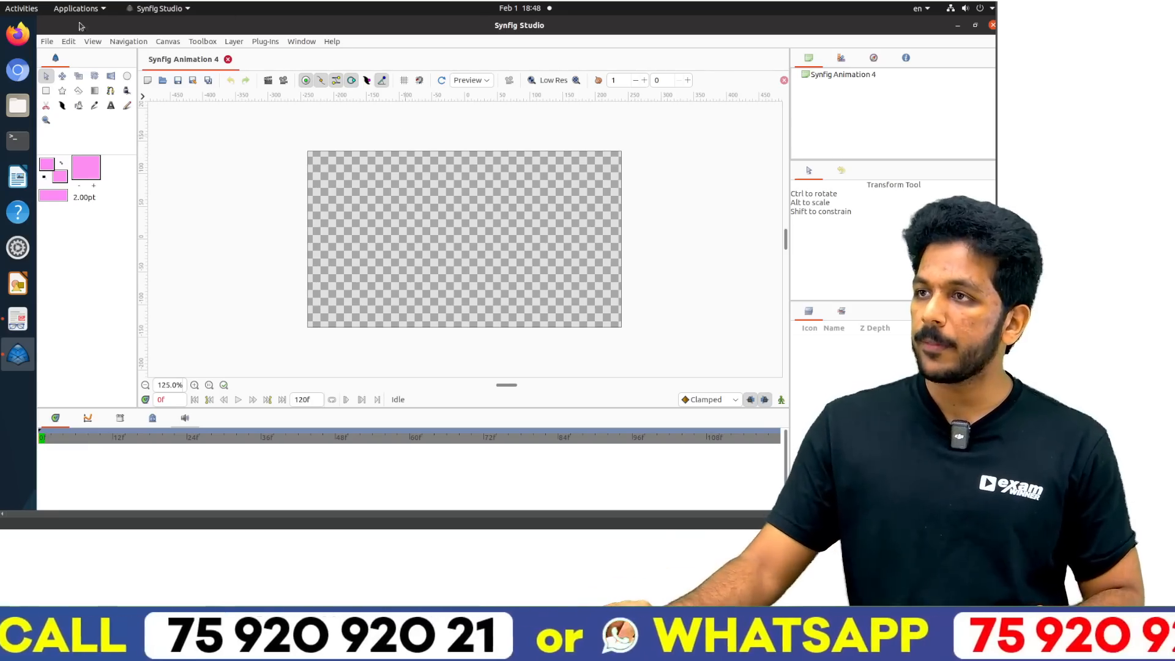
left_click(46, 41)
left_click(78, 149)
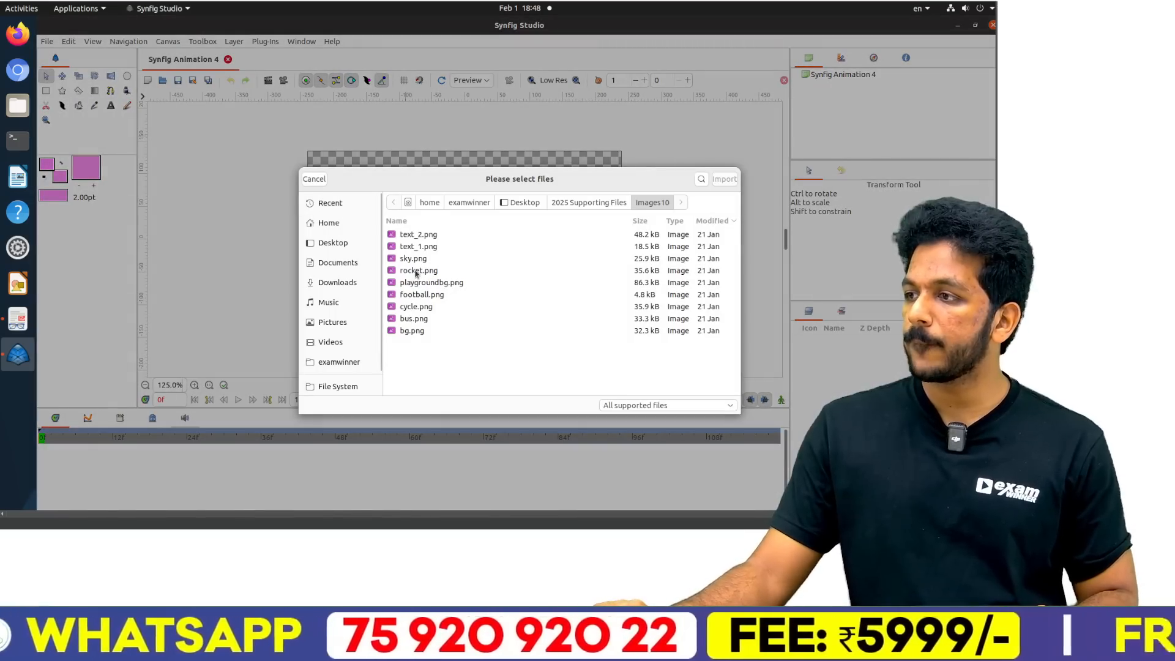
double_click(412, 331)
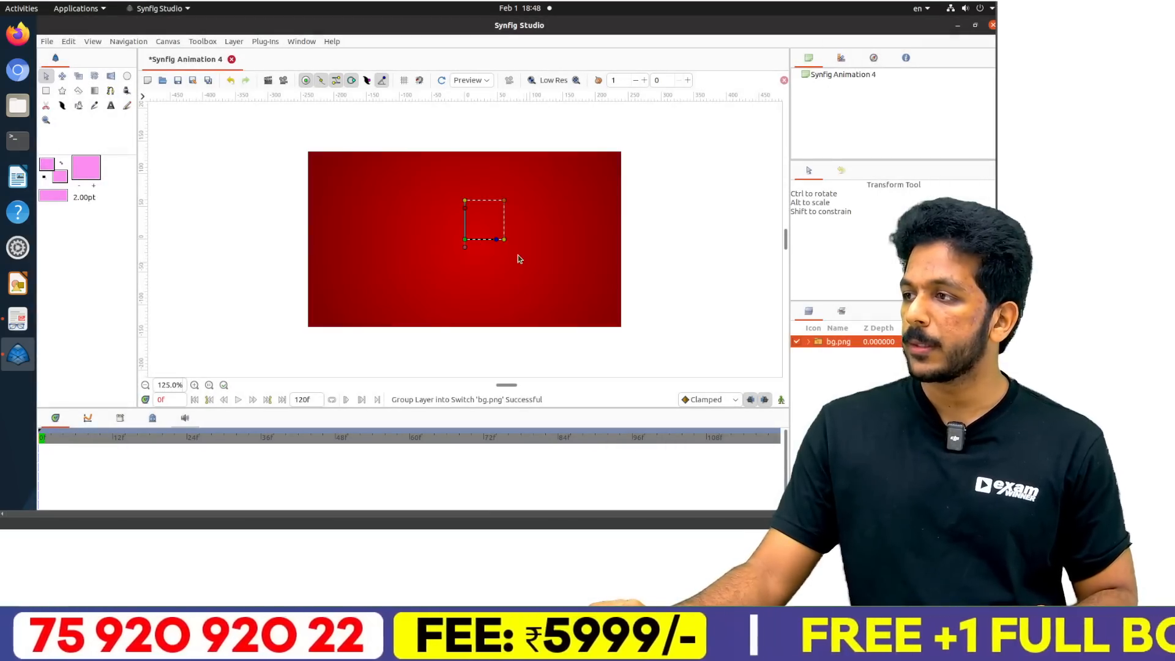
Import the image text_2.png from the Images10 folder on top of the red background.
key("alt+Tab")
key("alt+Tab")
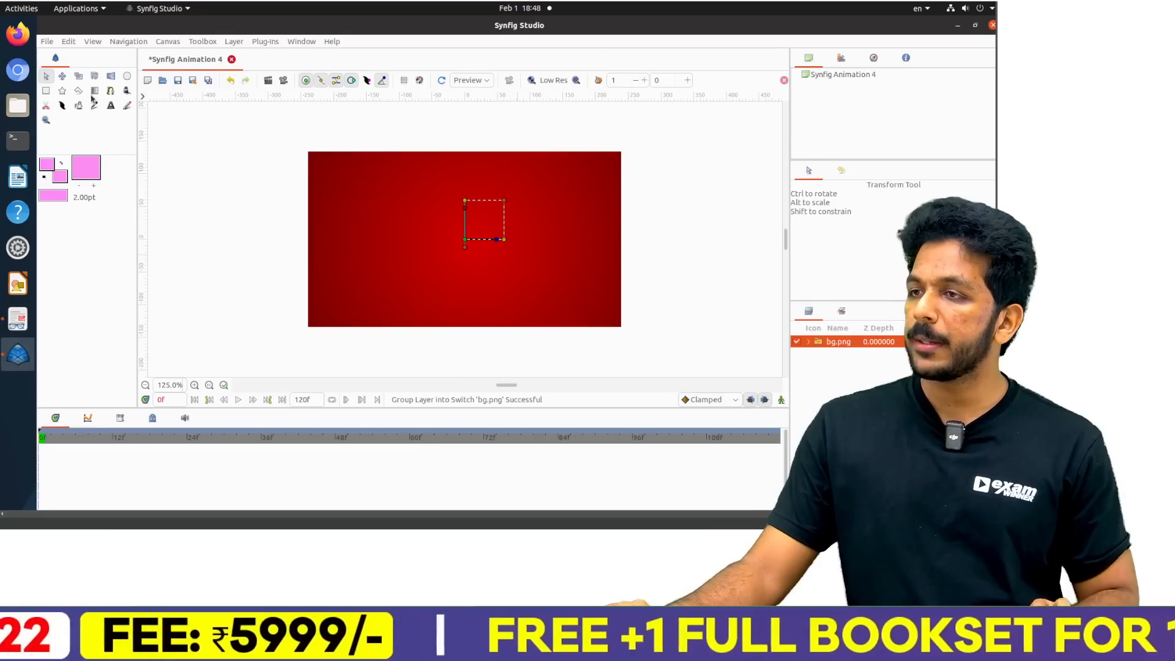
left_click(46, 41)
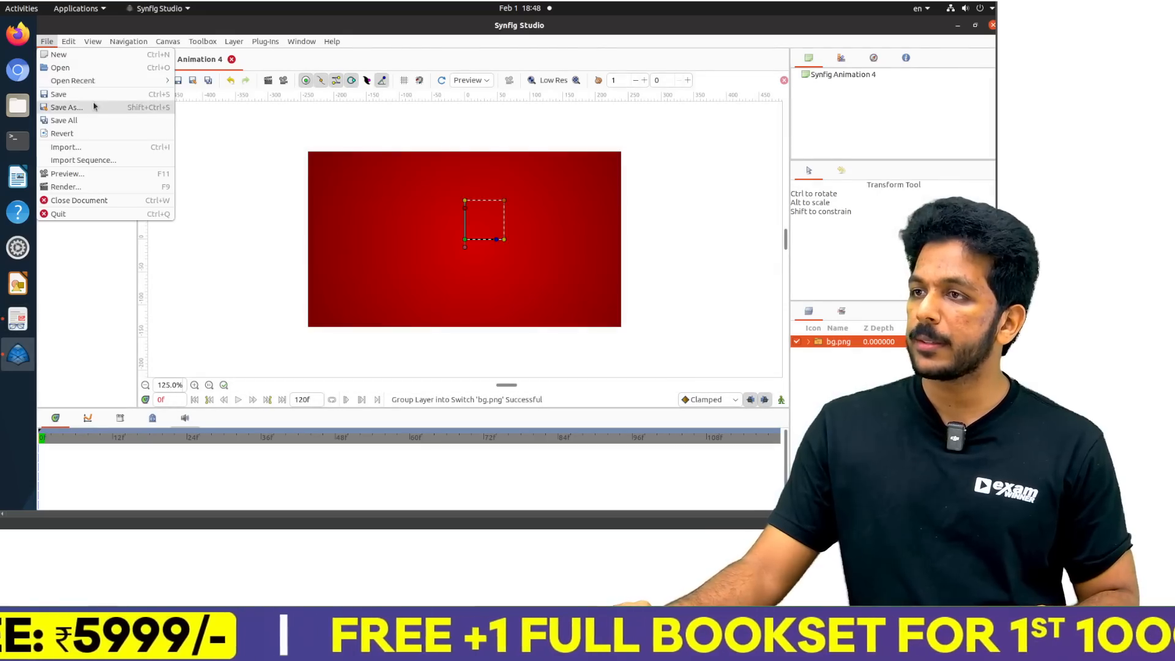
left_click(67, 148)
left_click(419, 235)
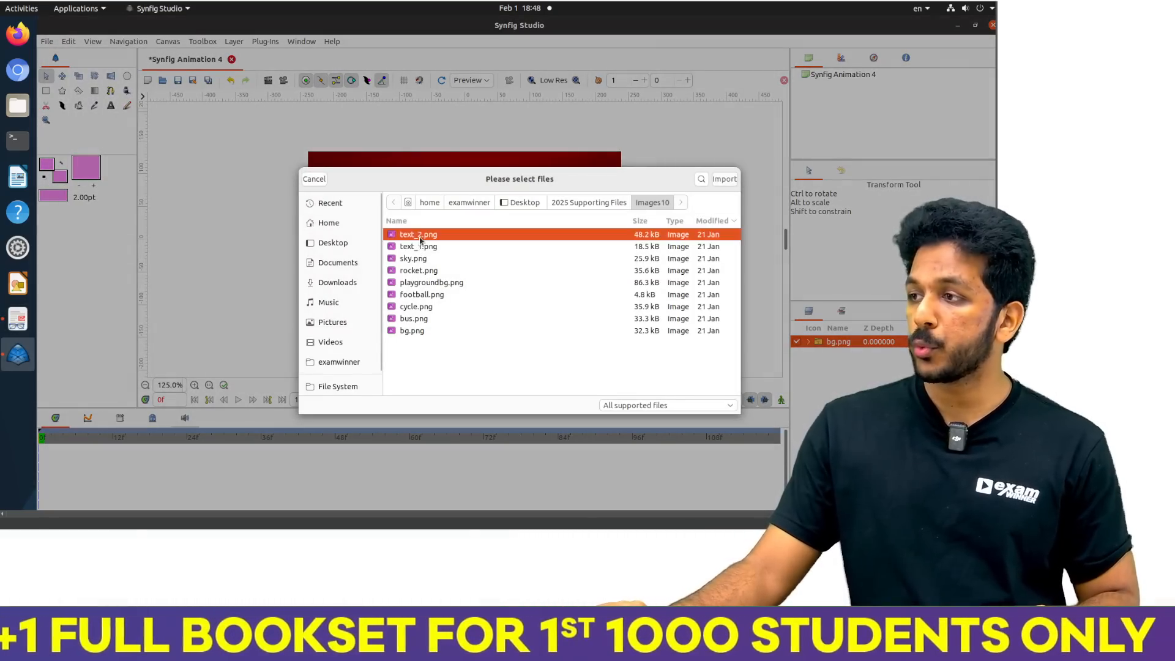
left_click(725, 179)
Turn on animate editing mode and move the WELCOME text to the canvas's left edge at frame 40.
key("alt+Tab")
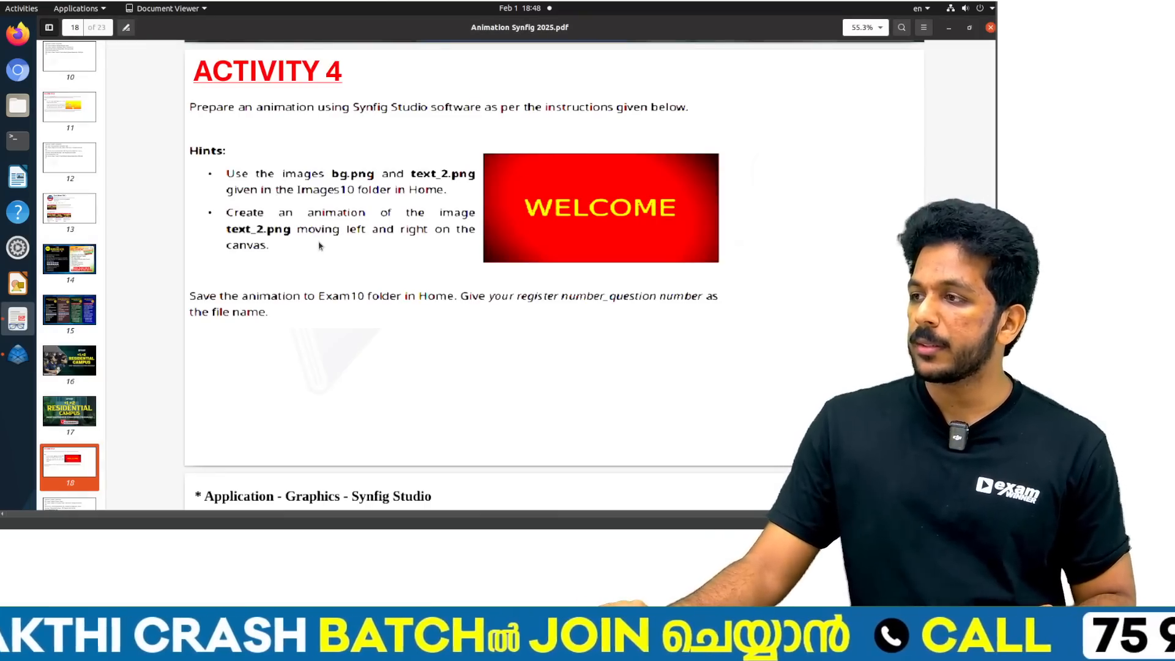
key("alt+Tab")
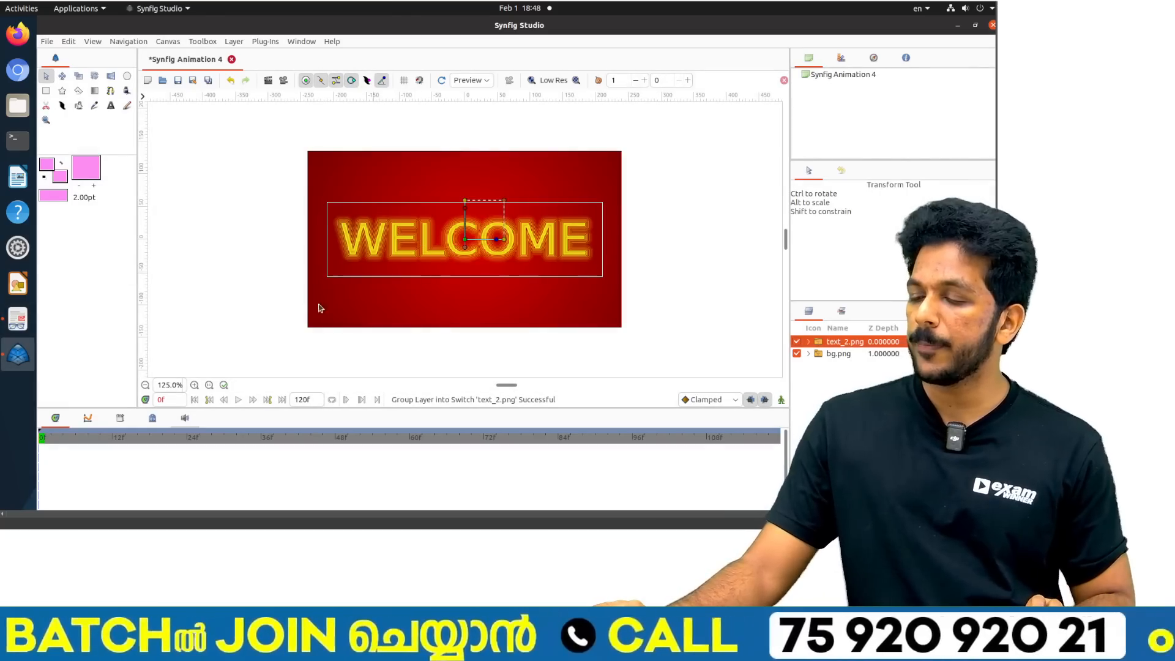
left_click(782, 400)
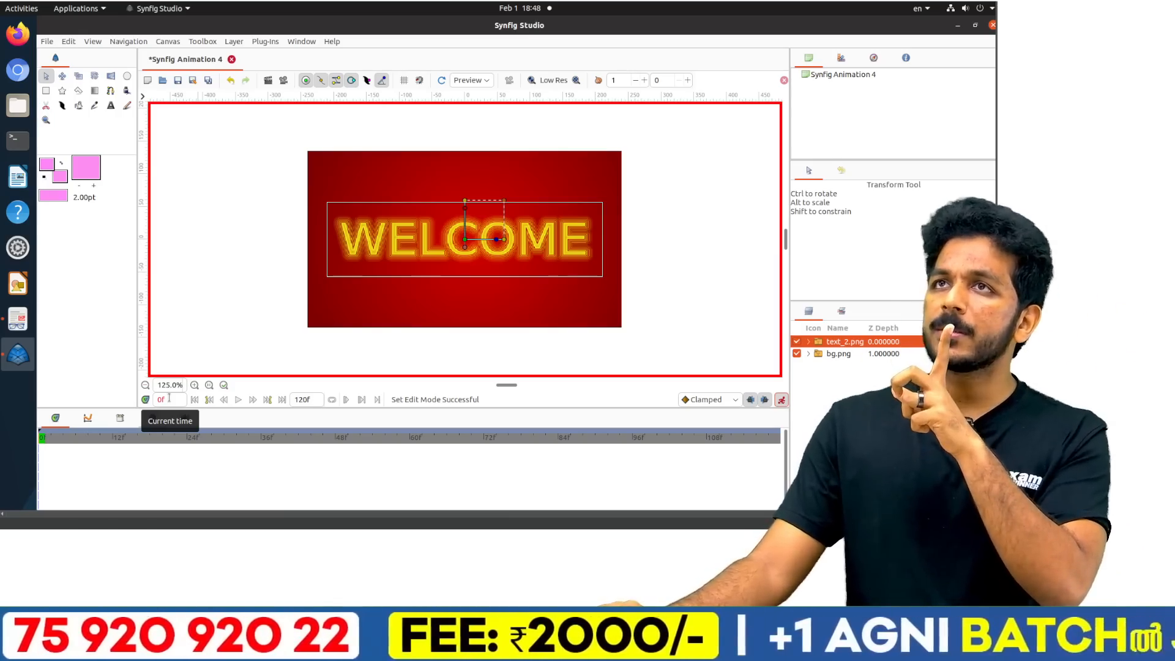
double_click(169, 399)
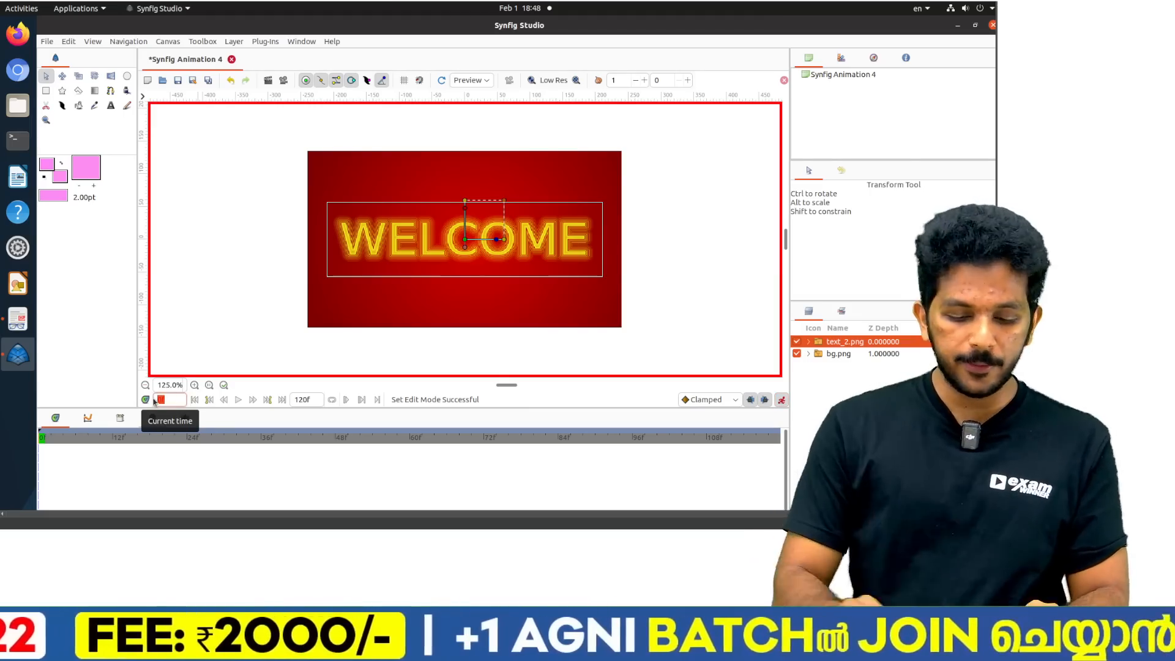
type("40")
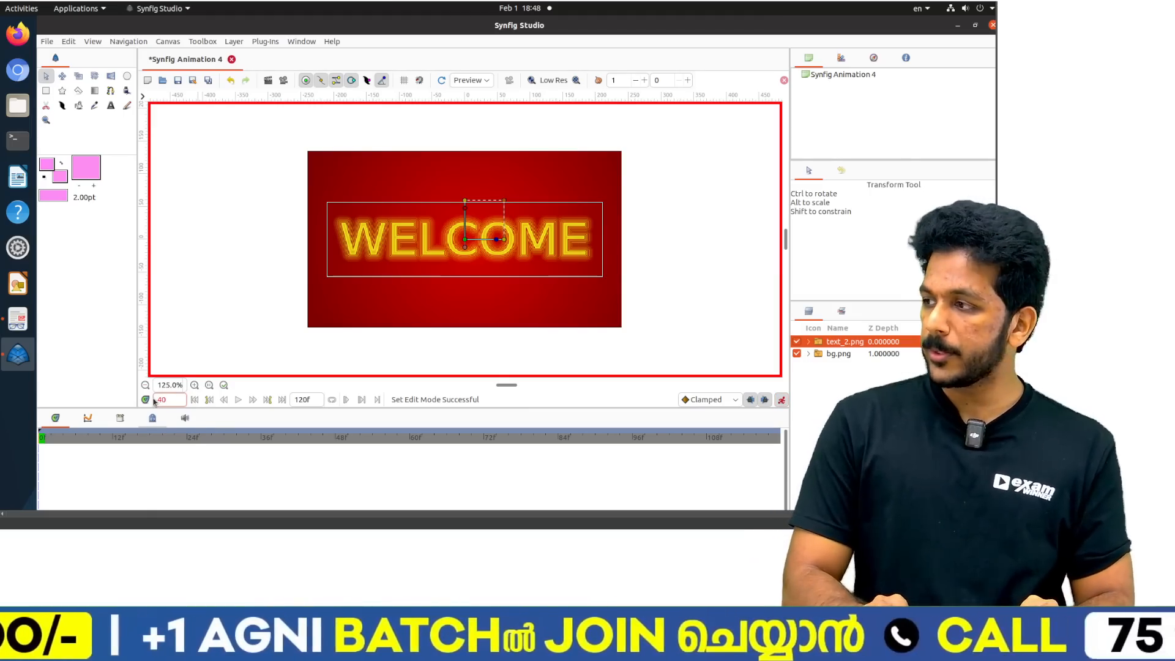
key("Return")
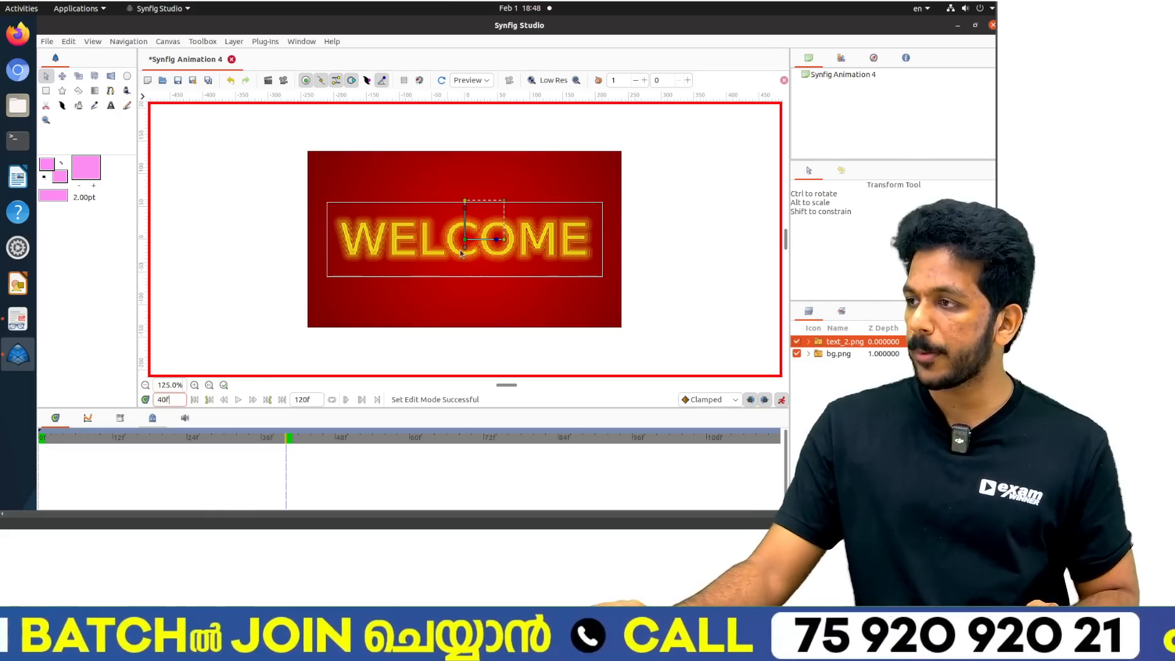
left_click_drag(466, 242, 436, 240)
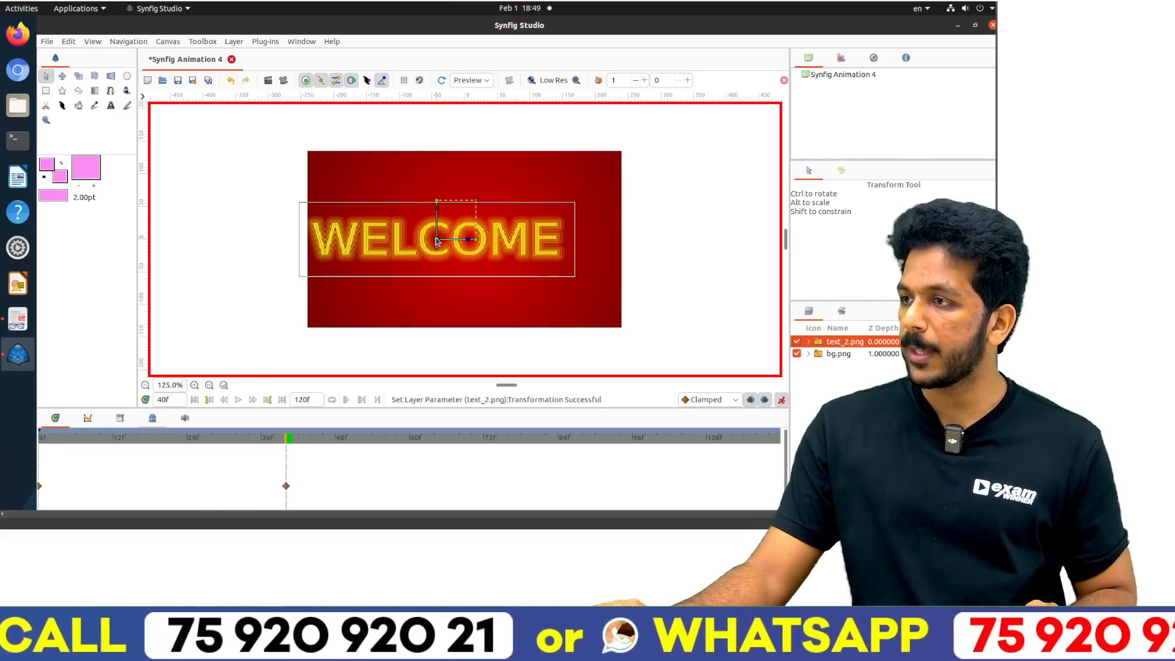
Go to frame 80 and move the WELCOME text to the canvas's right edge.
left_click_drag(181, 400, 149, 402)
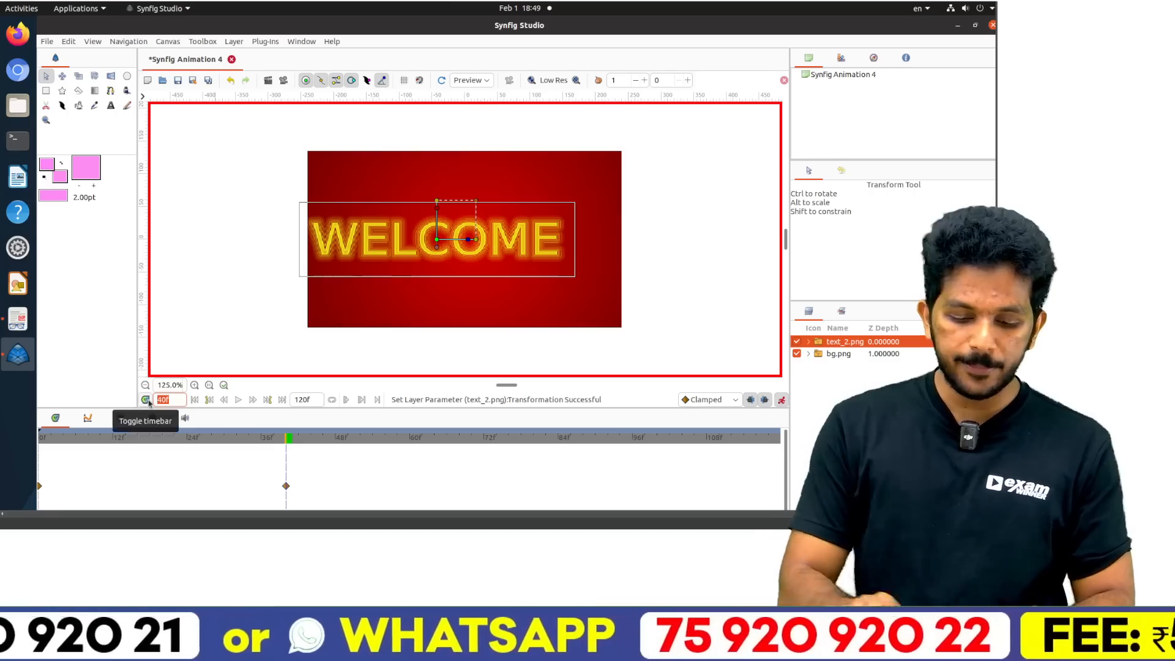
type("80")
key("Return")
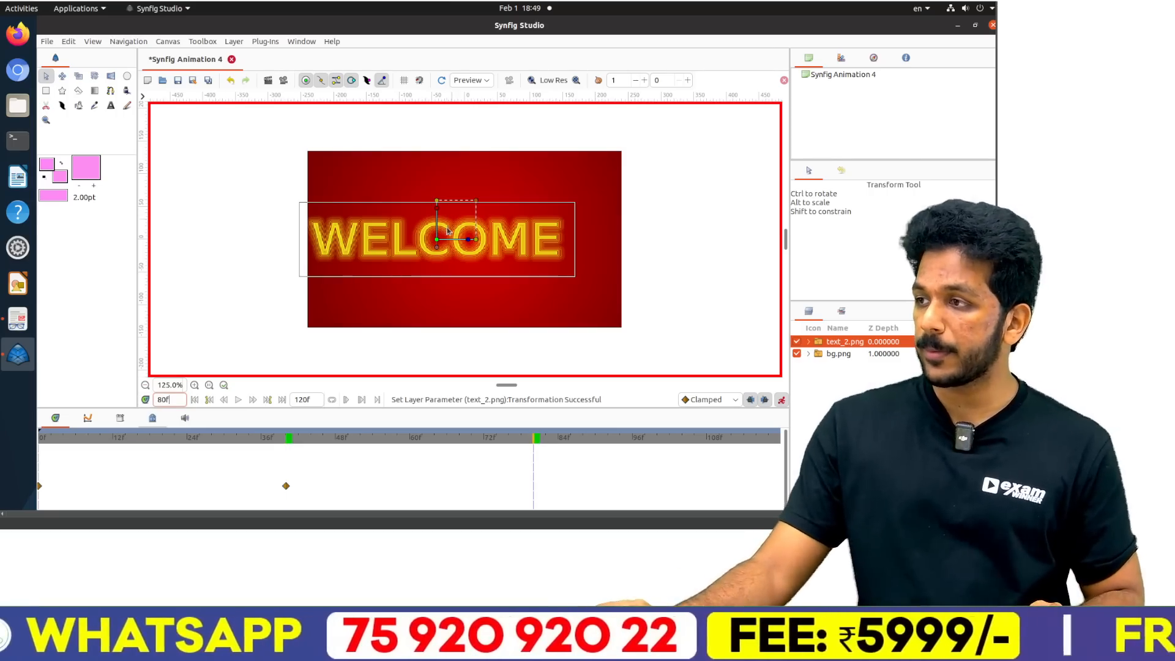
left_click_drag(437, 243, 502, 244)
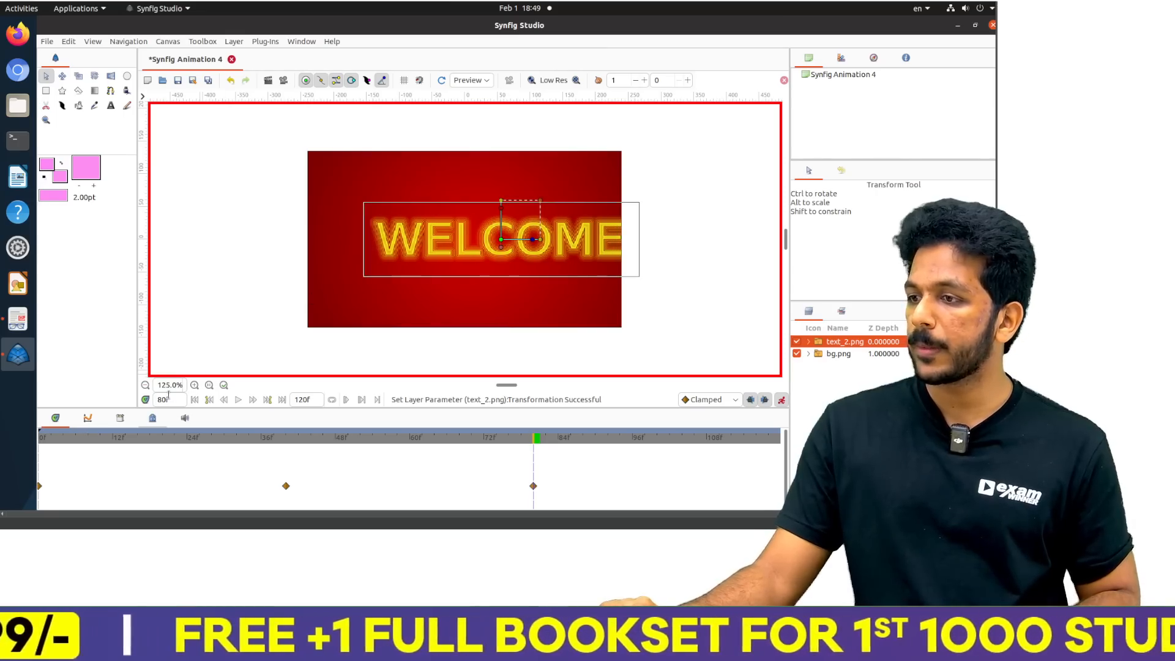
Move the WELCOME text back to about the canvas centre at frame 120 and turn off animate editing mode.
left_click_drag(168, 396, 153, 401)
type("120f")
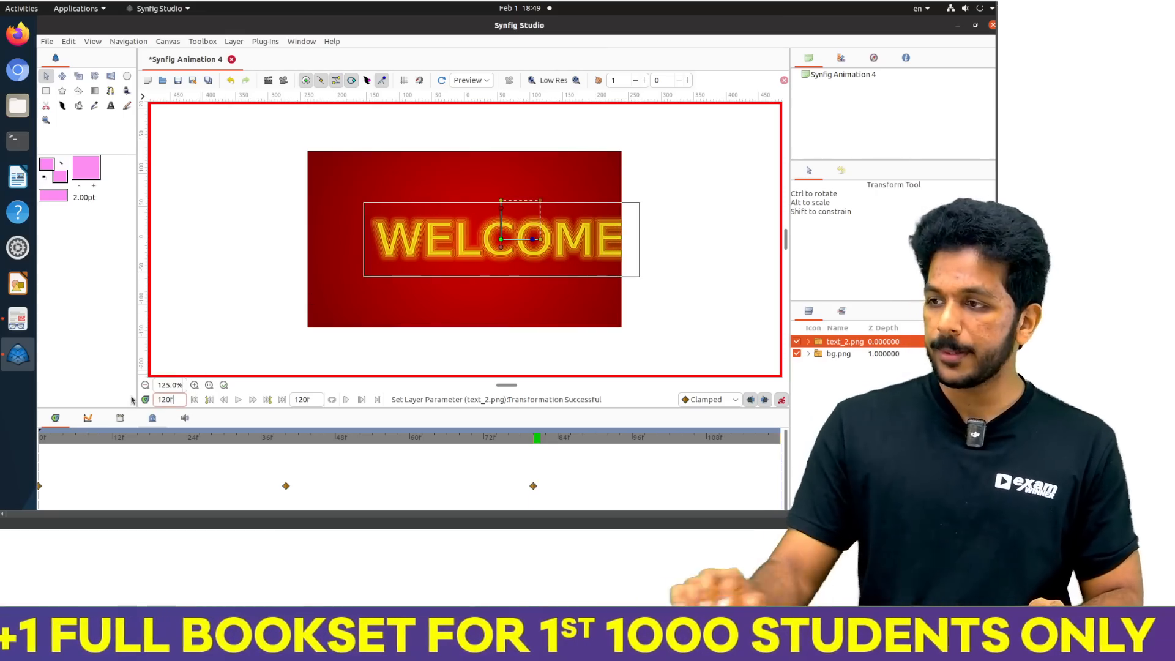
key("Return")
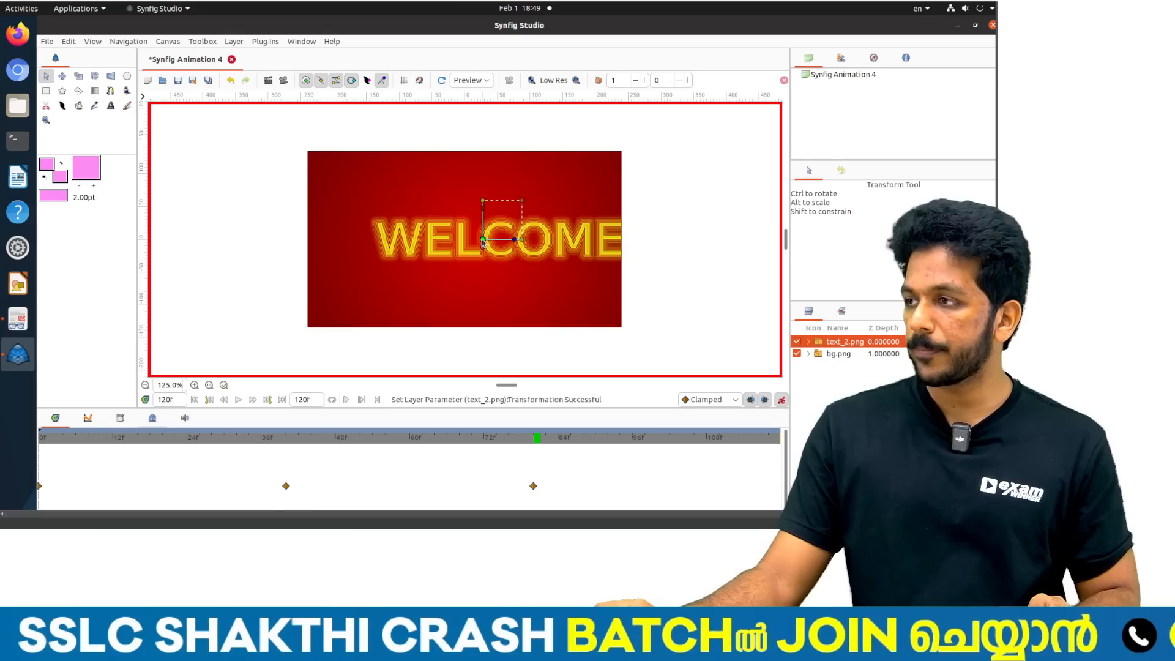
left_click_drag(500, 241, 468, 243)
left_click(780, 400)
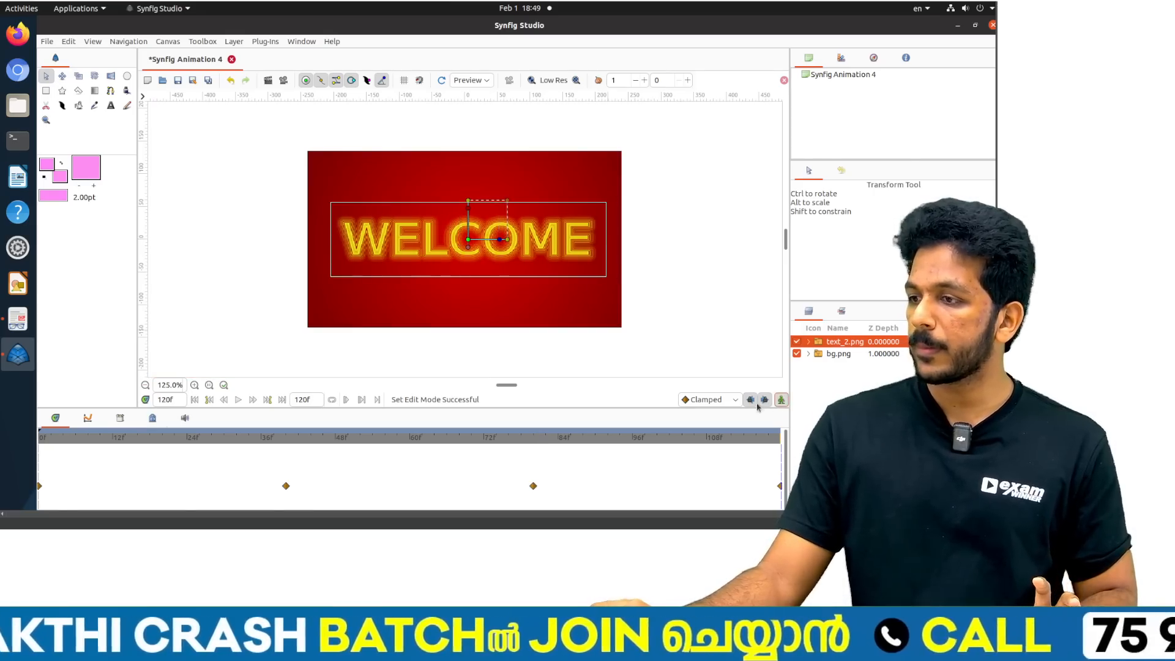
Play the WELCOME animation and check it against the Activity 4 task and solution steps in the PDF.
left_click(238, 401)
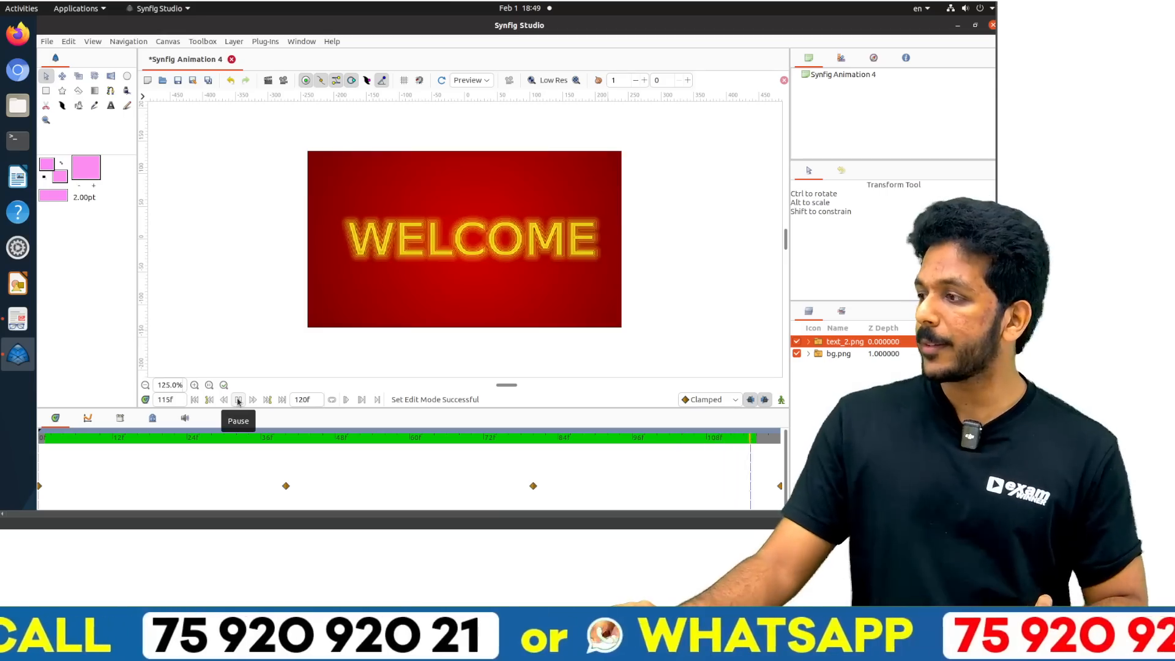
key("alt+Tab")
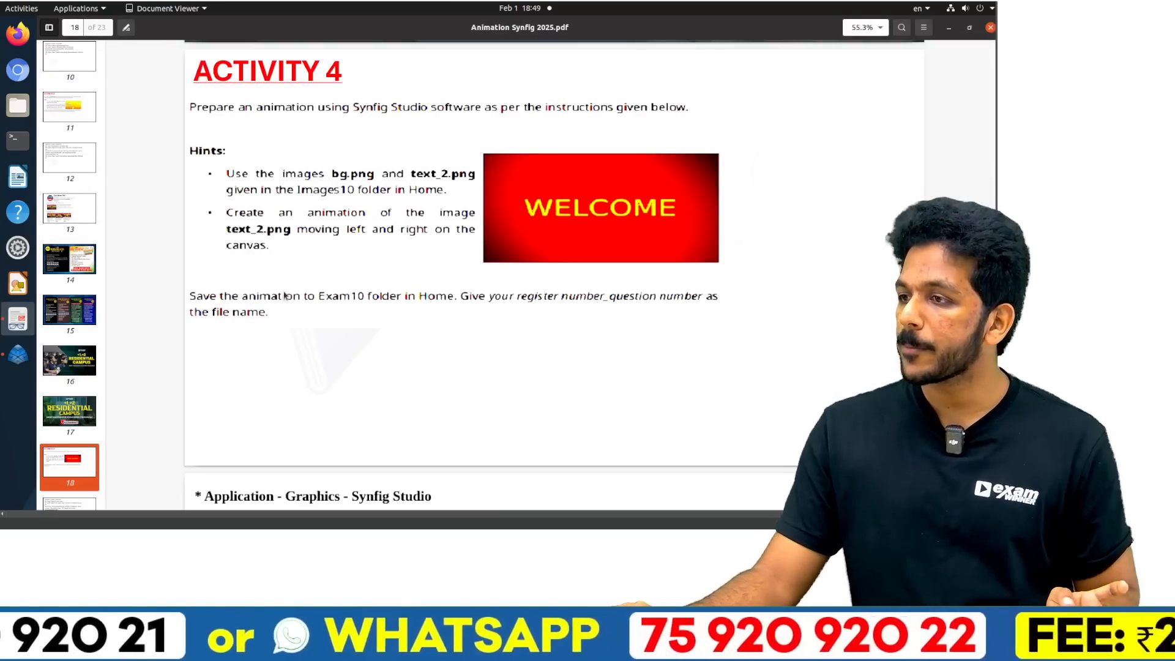
key("alt+Tab")
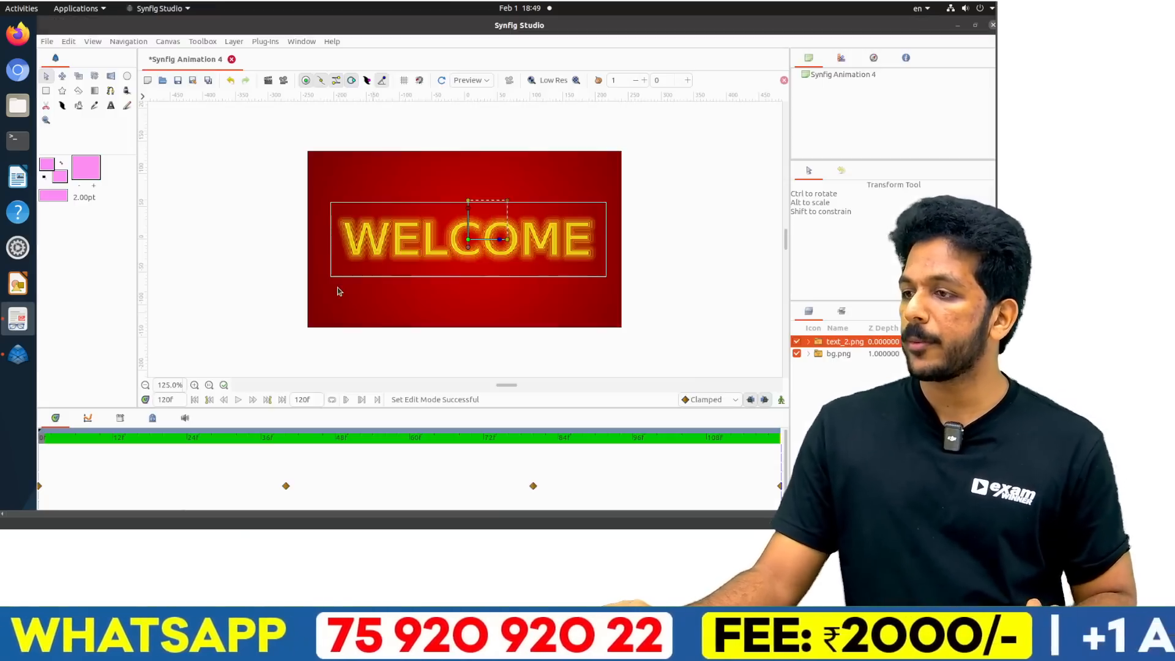
key("alt+Tab")
scroll(339, 291, "down", 5)
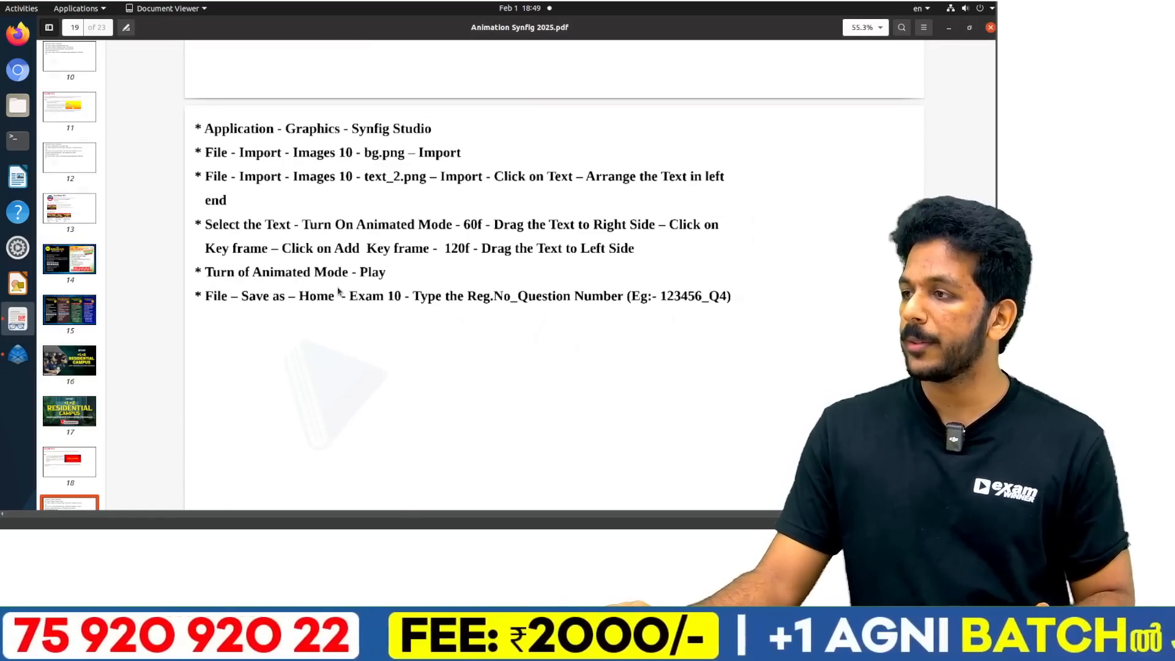
scroll(339, 291, "down", 8)
scroll(339, 291, "up", 2)
key("alt+Tab")
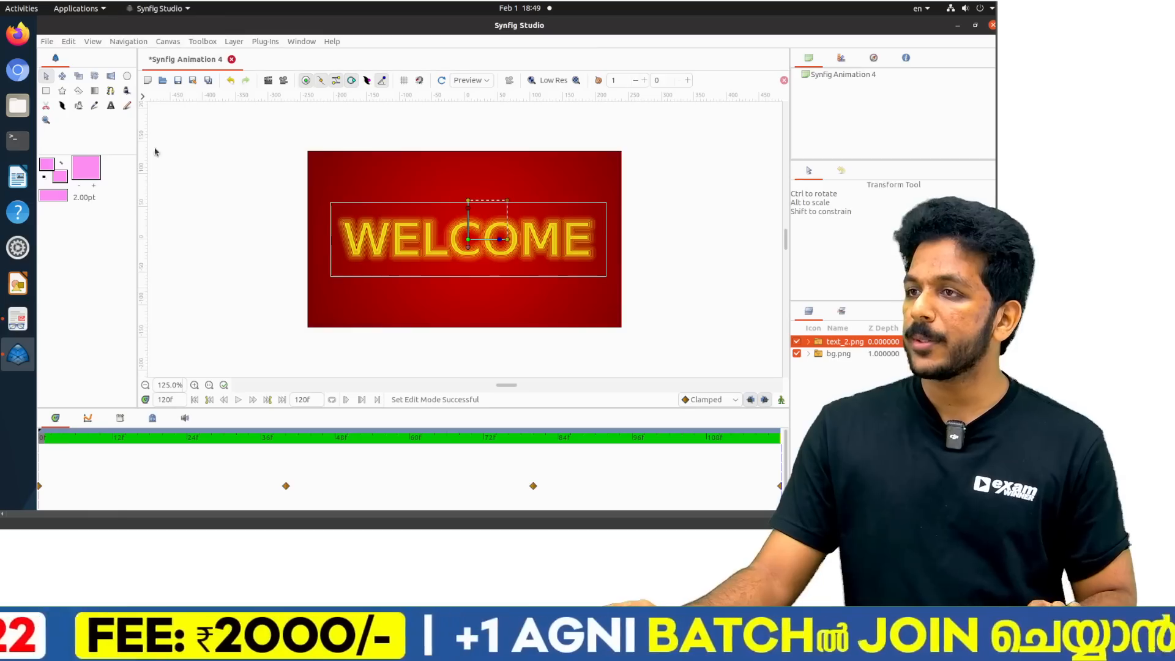
Close the WELCOME animation document without saving its changes.
left_click(46, 41)
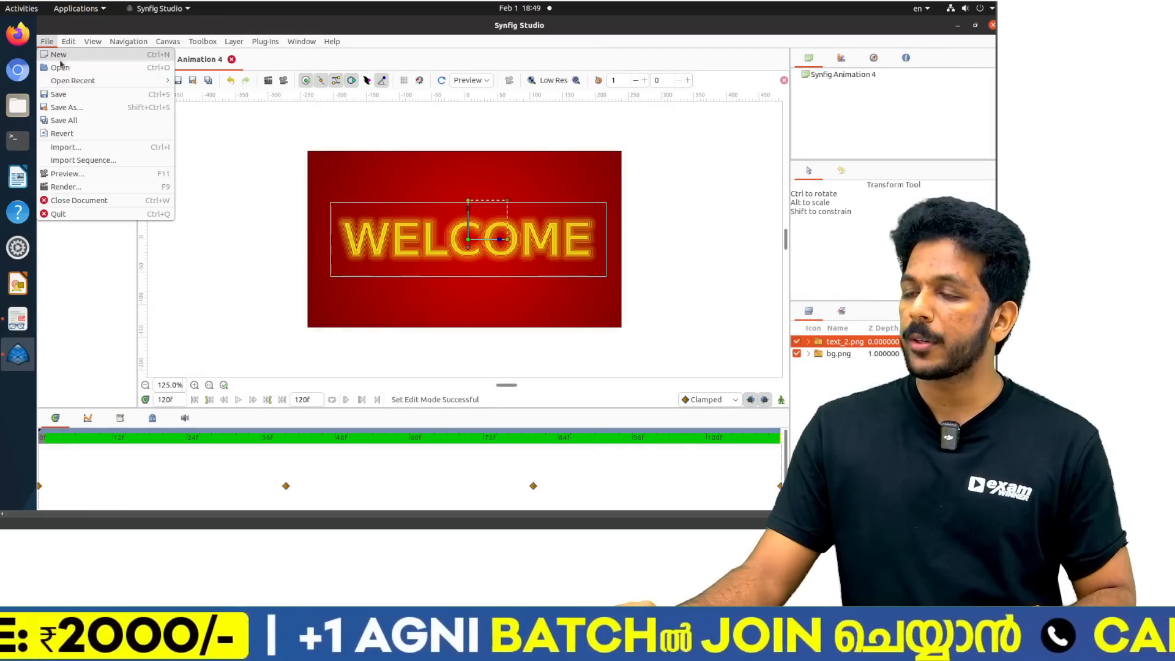
left_click(234, 60)
left_click(231, 59)
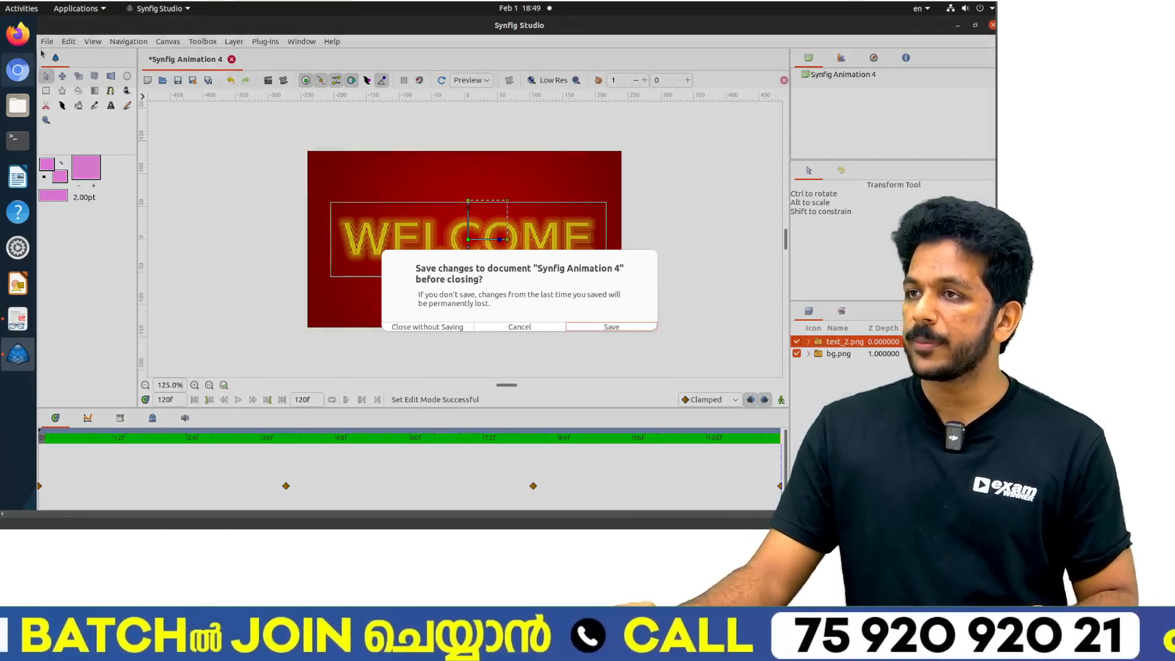
left_click(445, 326)
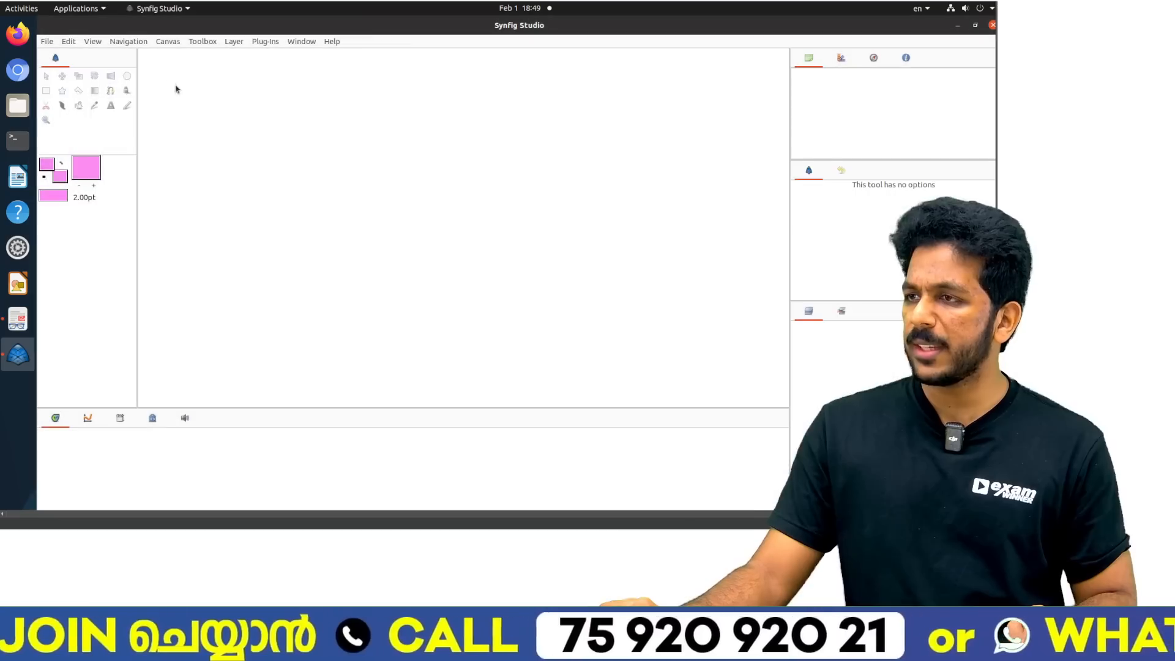
left_click(47, 41)
left_click(265, 129)
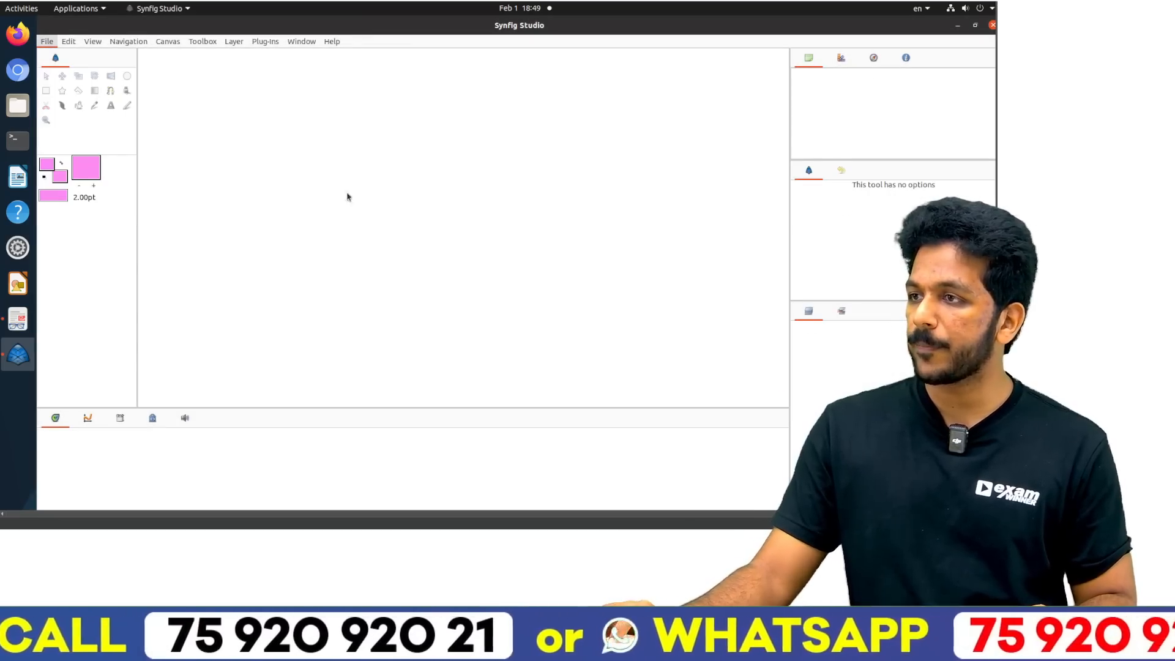
left_click(228, 59)
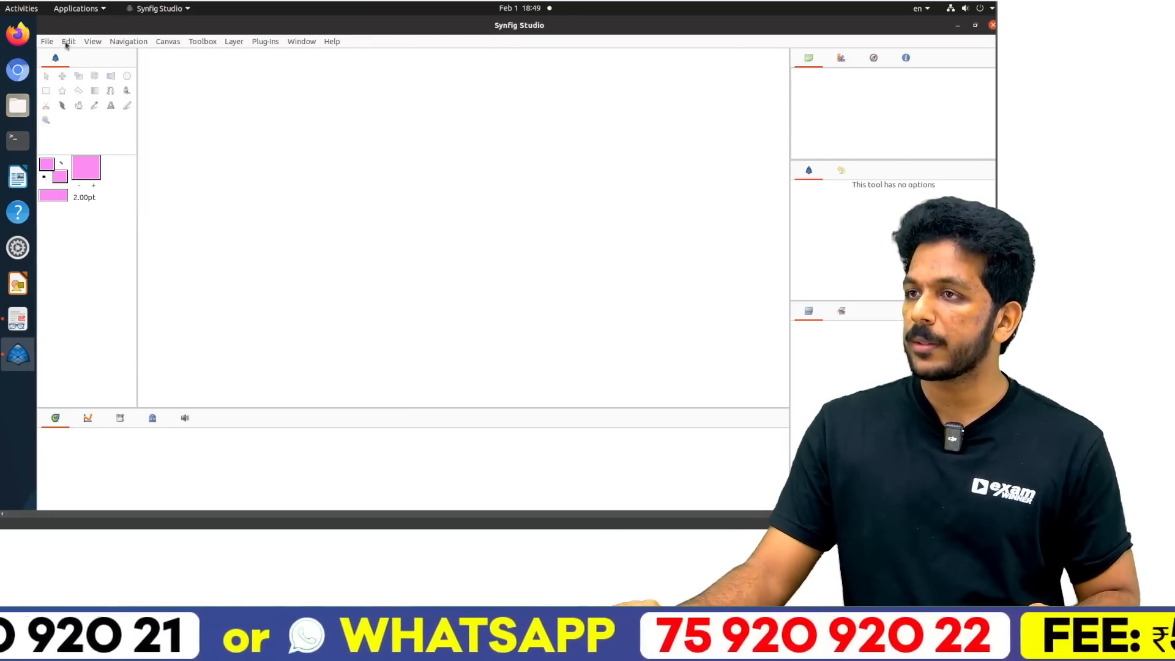
Open road.sifz from the Exam_documents folder and dismiss the old-version warning.
left_click(47, 42)
left_click(64, 68)
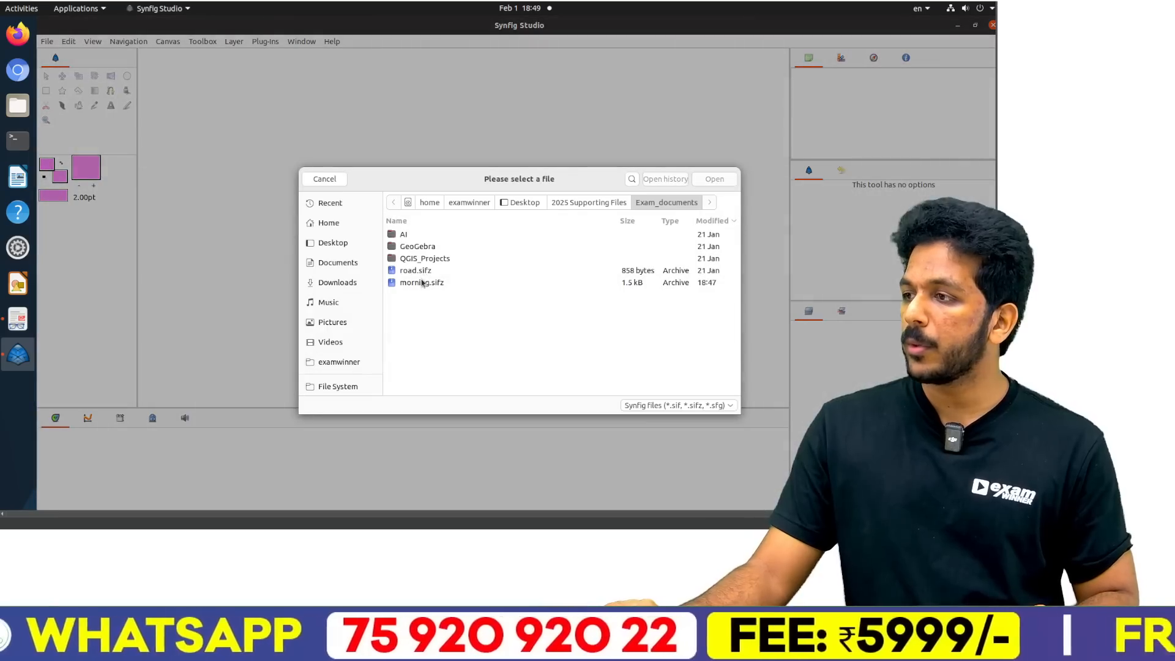
double_click(423, 271)
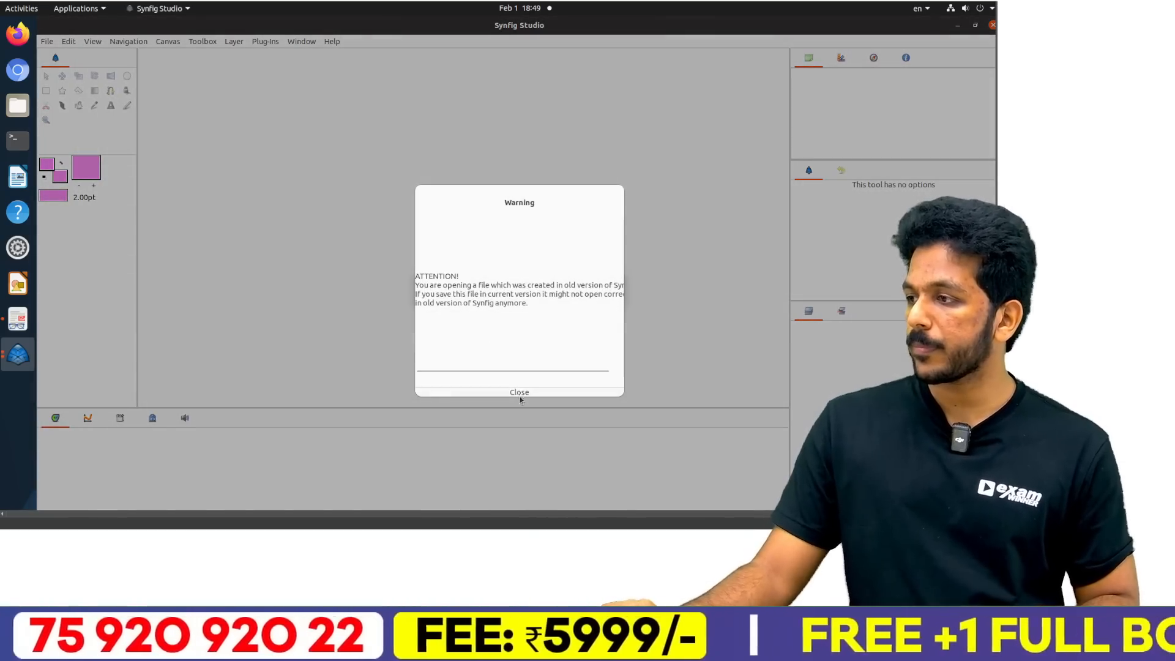
left_click(519, 392)
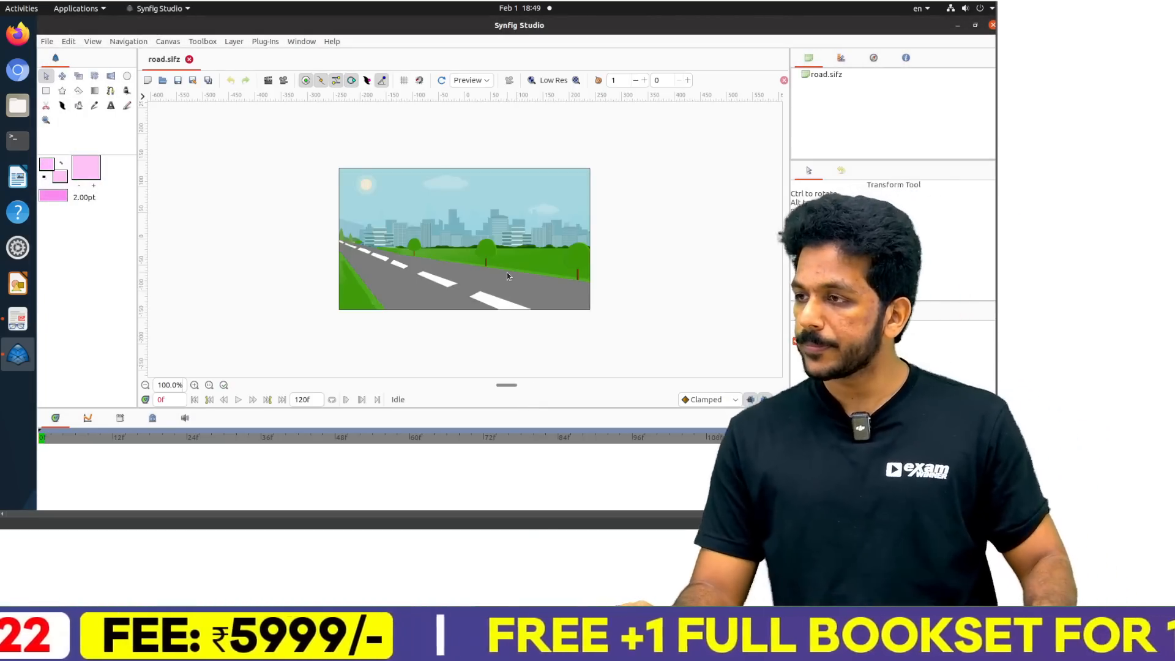
Check the Activity 5 task, import cycle.png from Images10 and place the cyclist on the near right part of the road.
key("alt+Tab")
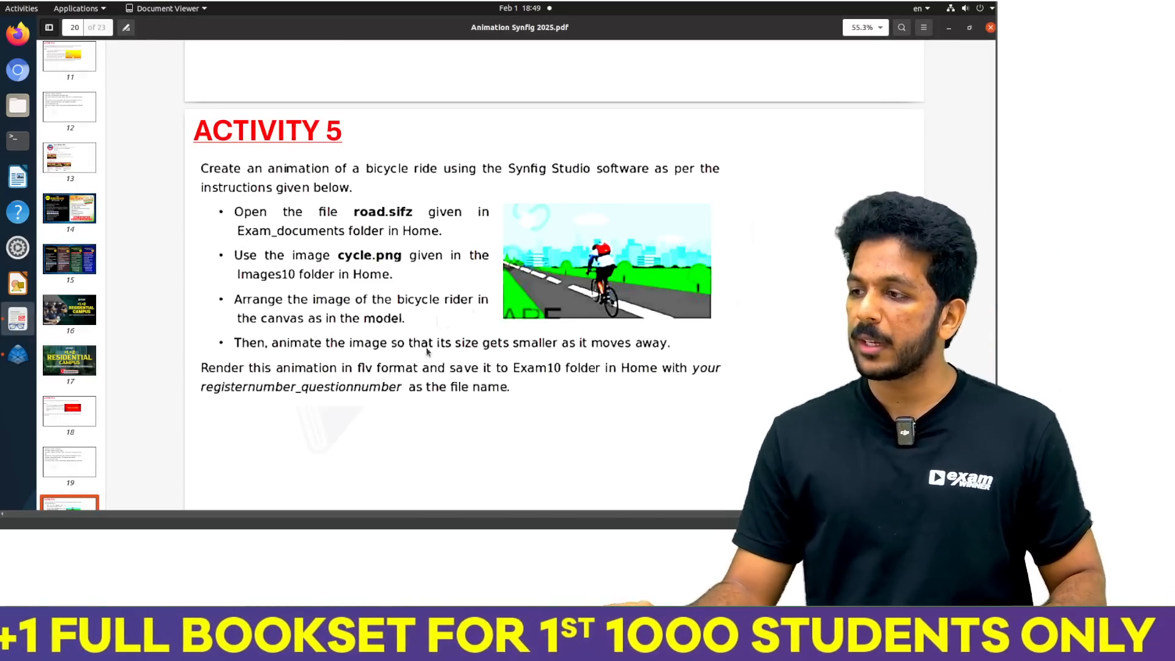
key("alt+Tab")
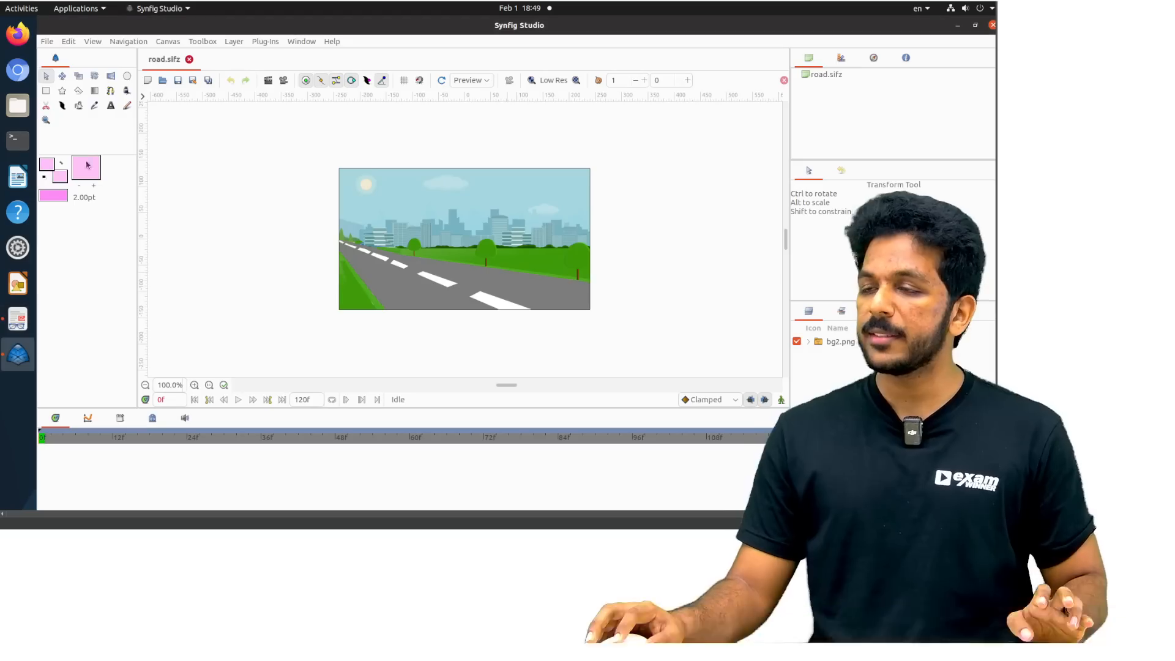
left_click(47, 41)
left_click(65, 146)
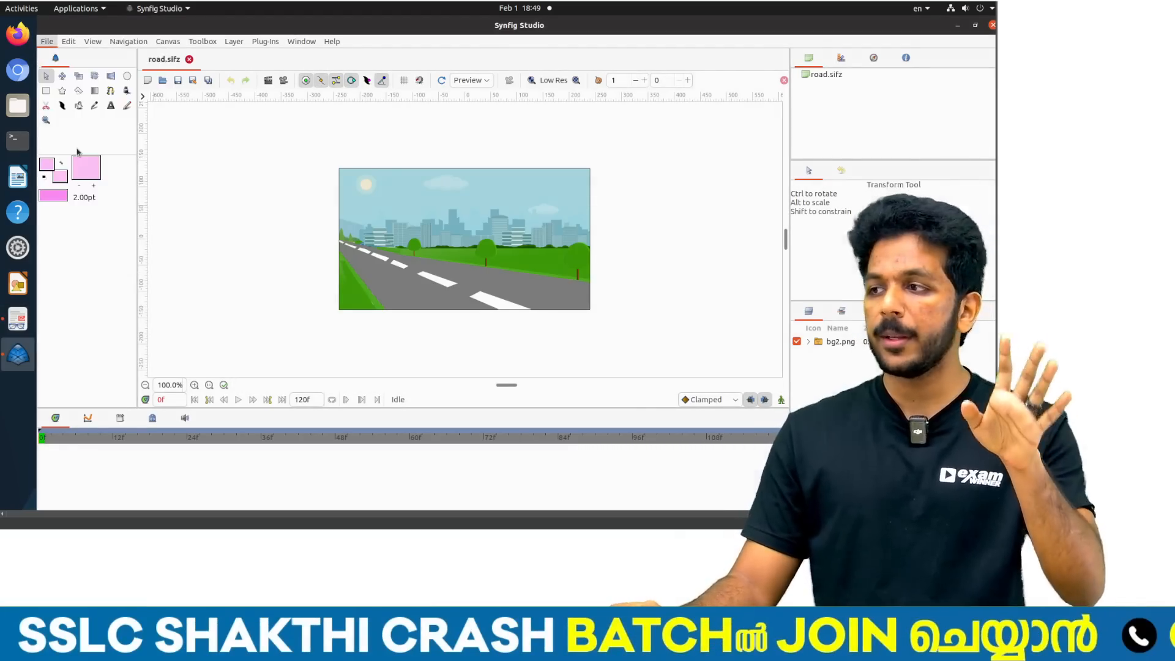
double_click(421, 308)
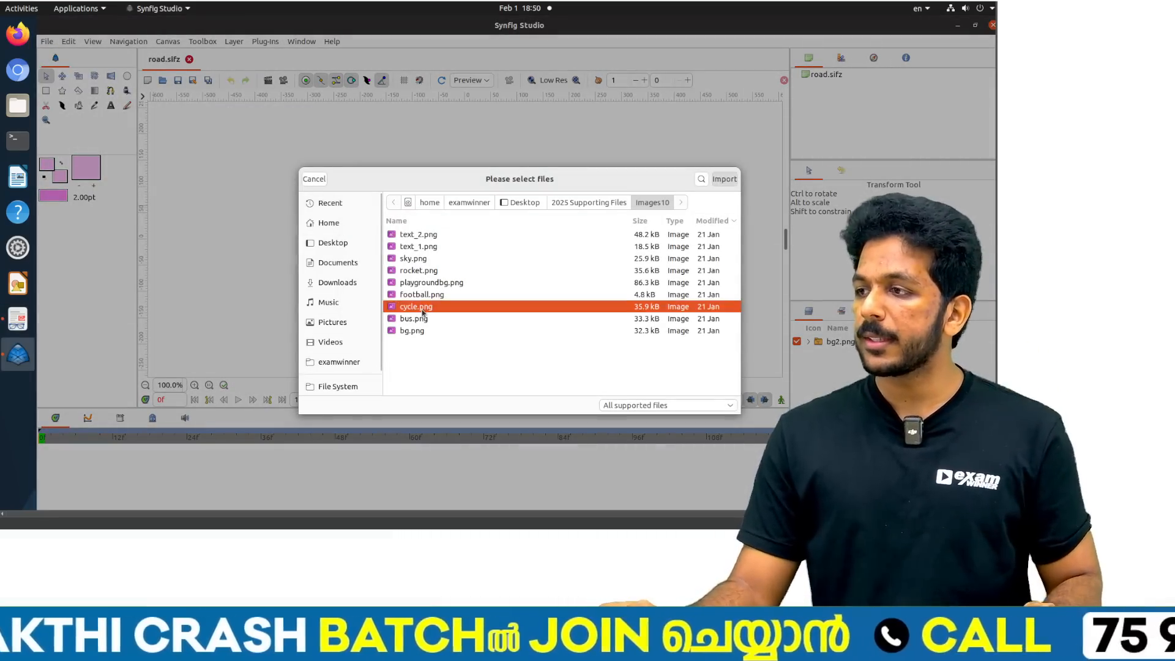
left_click_drag(465, 240, 519, 253)
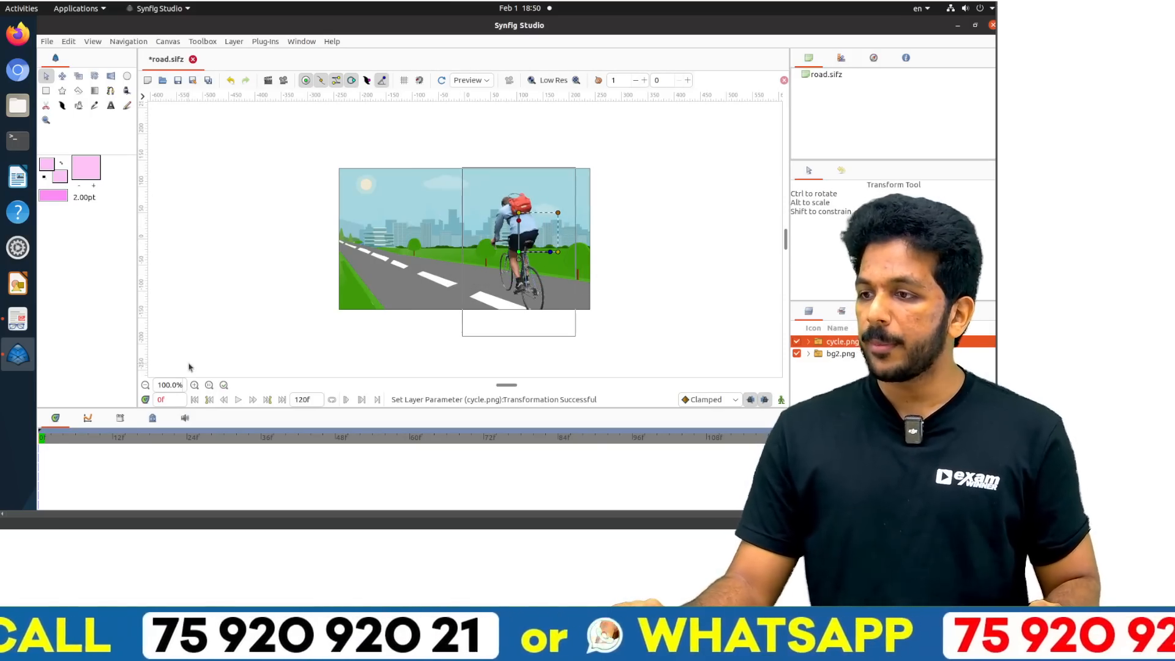
In animate editing mode, move the cyclist to the far left end of the road and shrink it at frame 120.
left_click(781, 400)
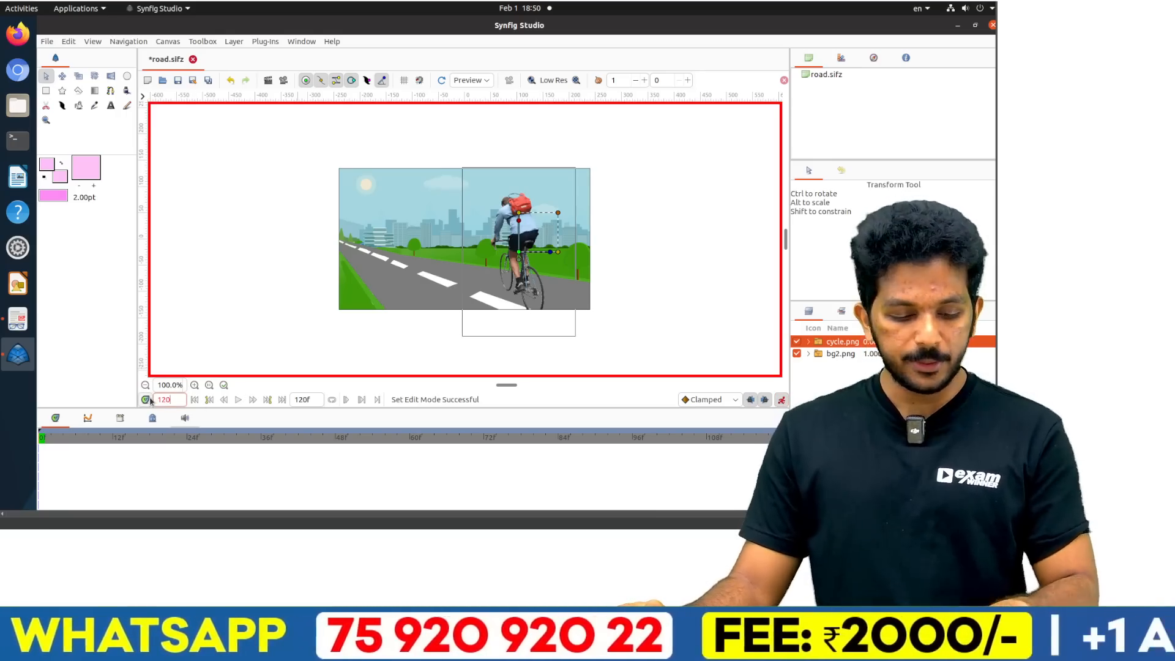
key("Return")
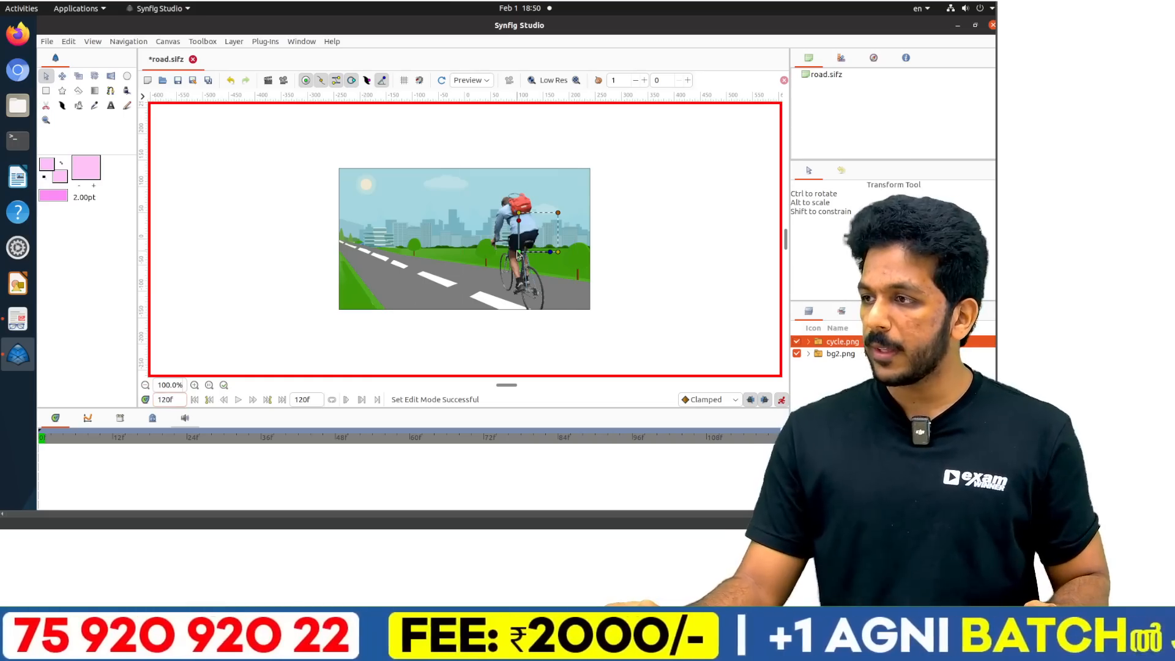
left_click_drag(519, 252, 366, 221)
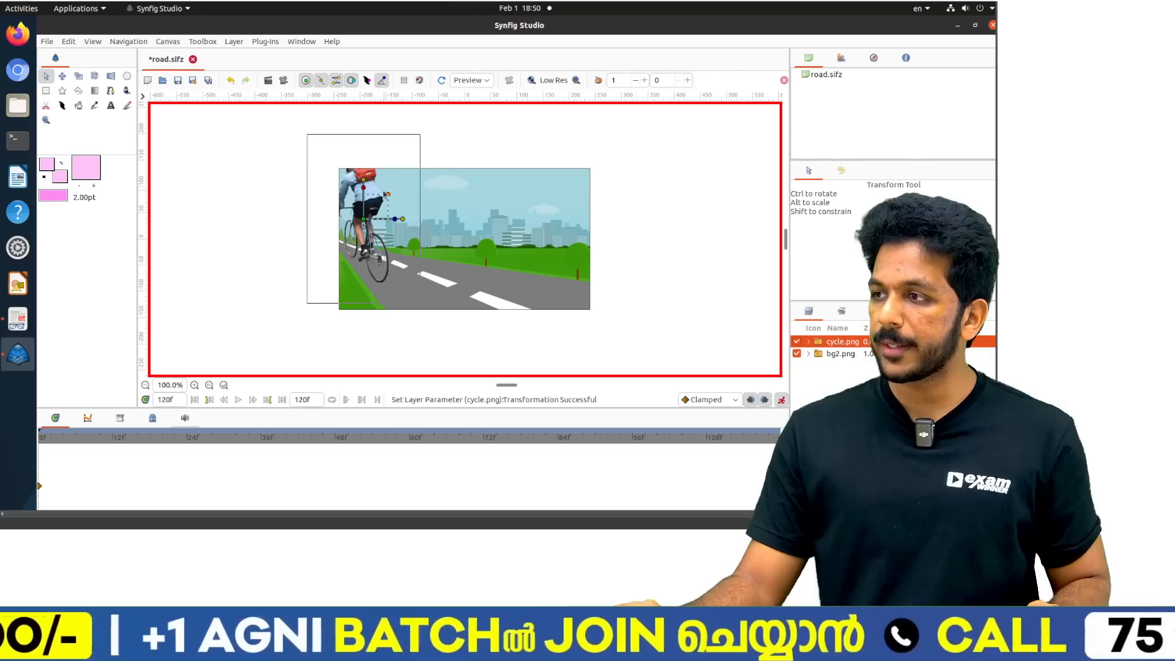
left_click_drag(402, 180, 357, 234)
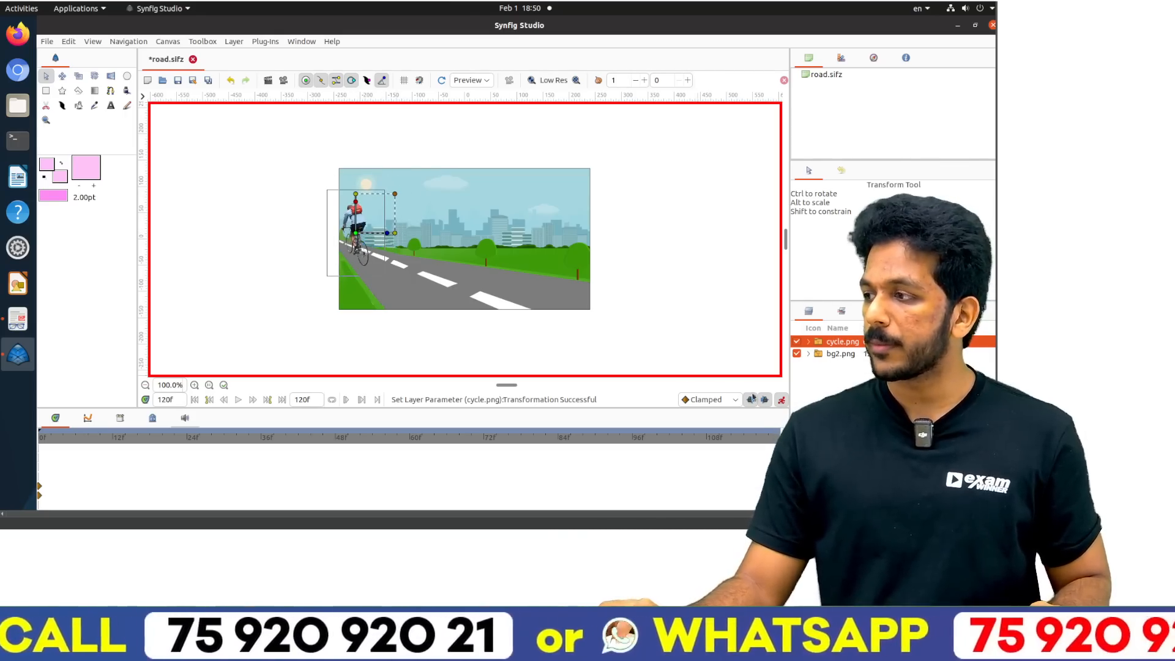
left_click(780, 400)
Play the cyclist animation, review the Activity 5 solution steps in the PDF and read the Activity 6 task.
key("space")
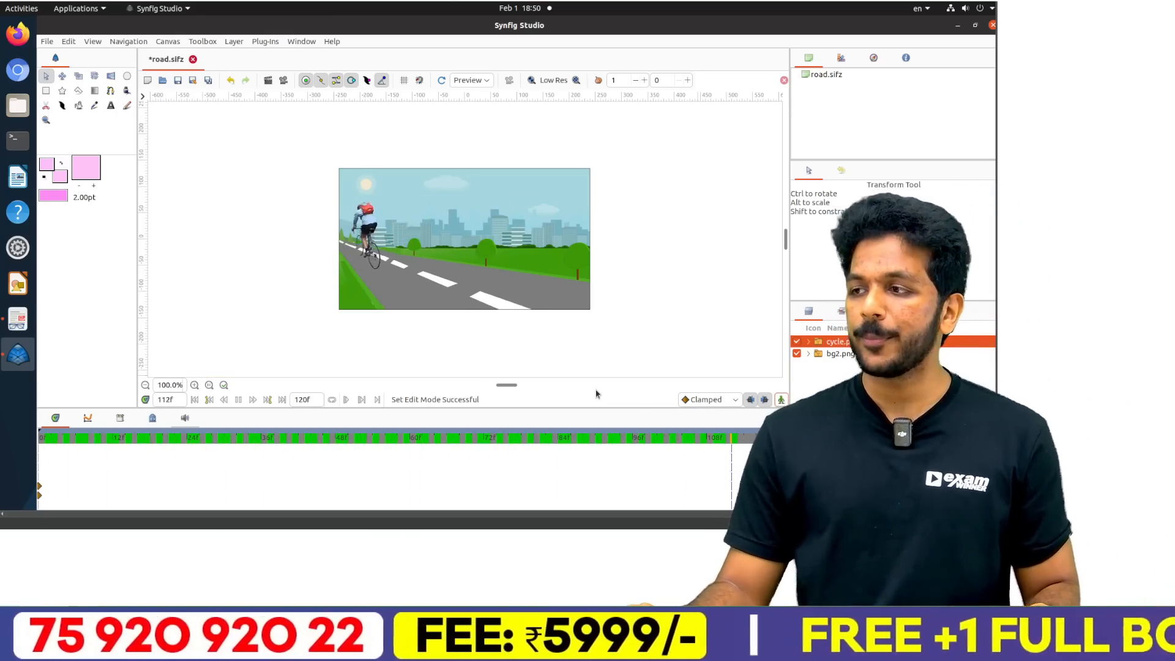
key("alt+Tab")
scroll(456, 280, "down", 15)
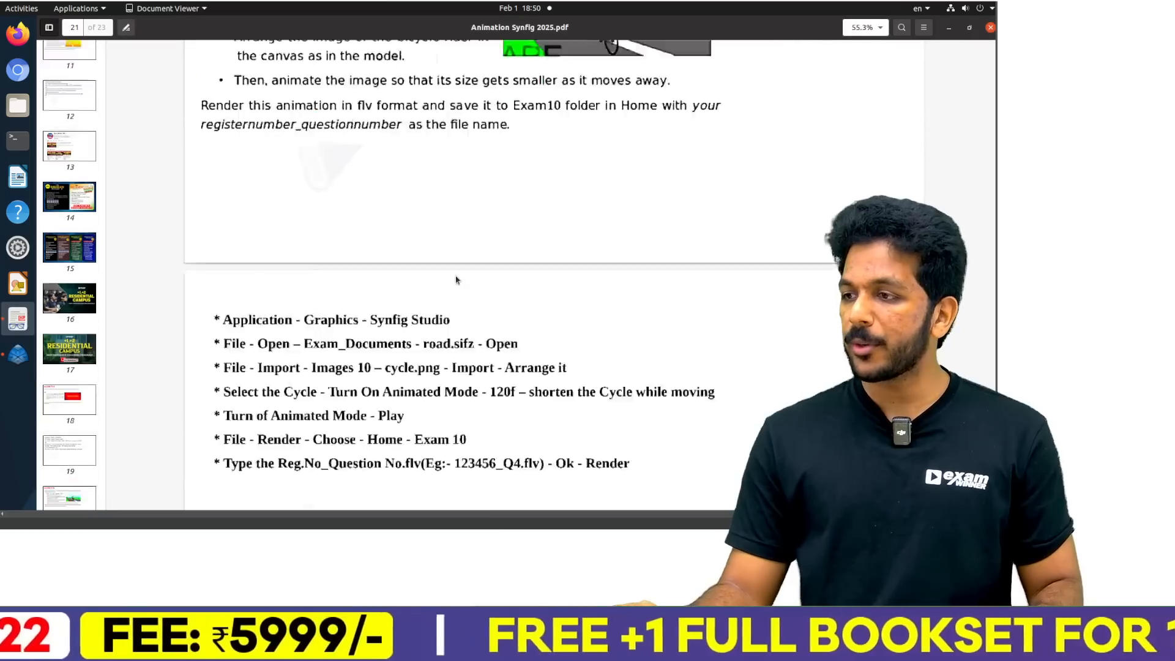
scroll(456, 280, "up", 5)
scroll(456, 280, "down", 4)
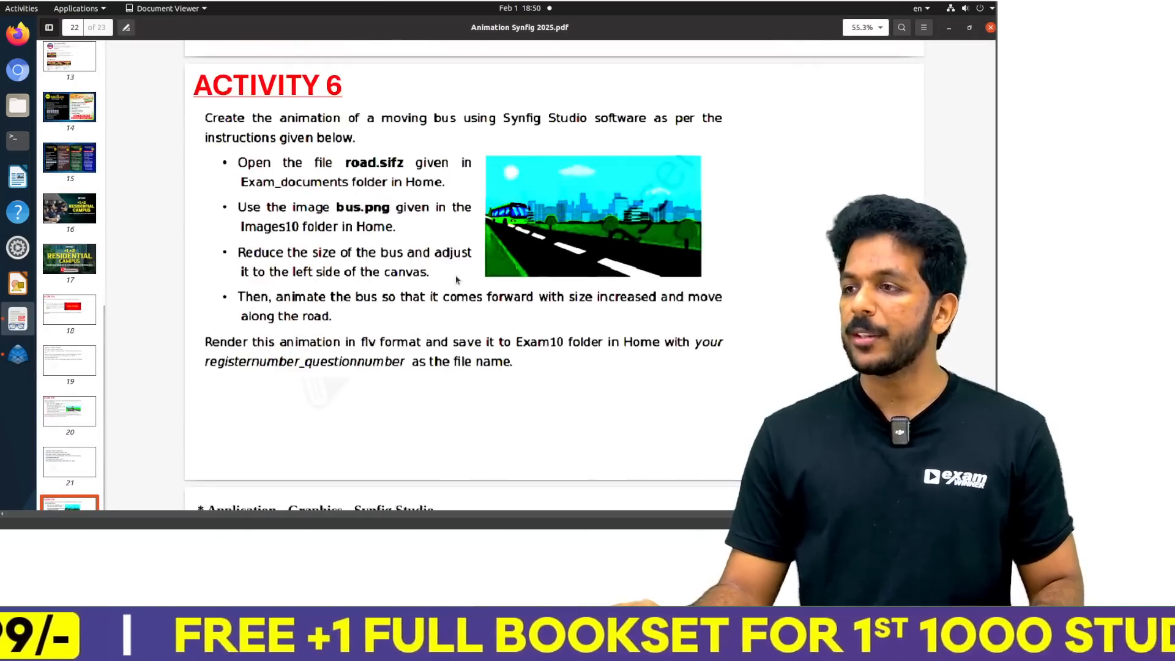
Close the cyclist animation document without saving its changes.
key("alt+Tab")
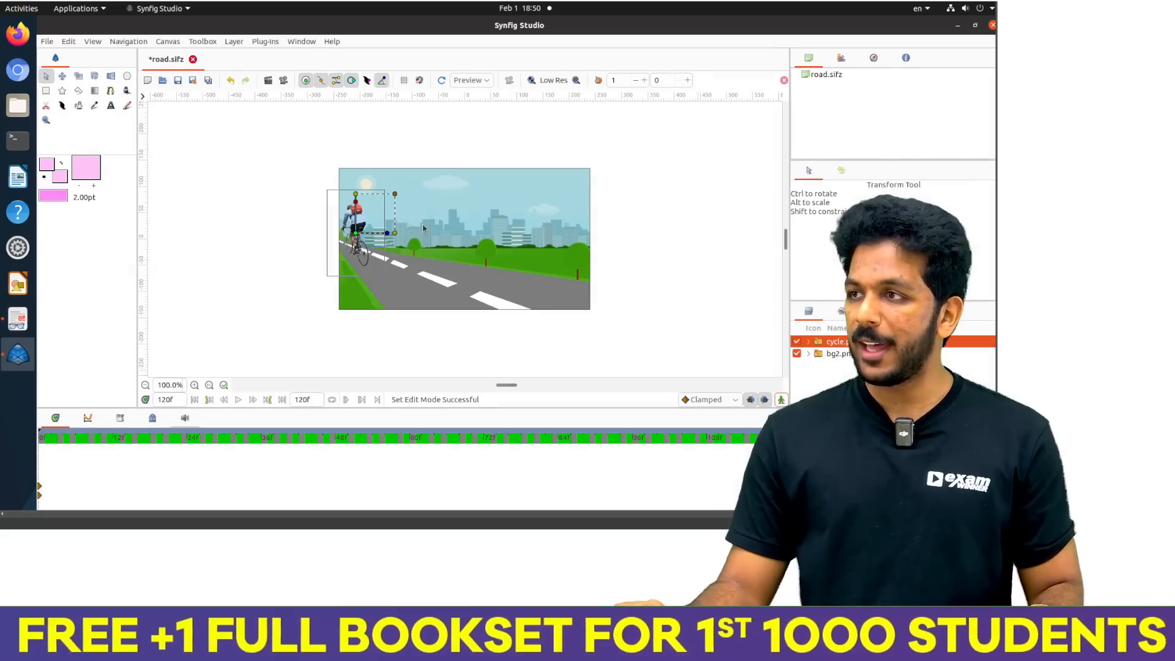
left_click(50, 42)
left_click(249, 62)
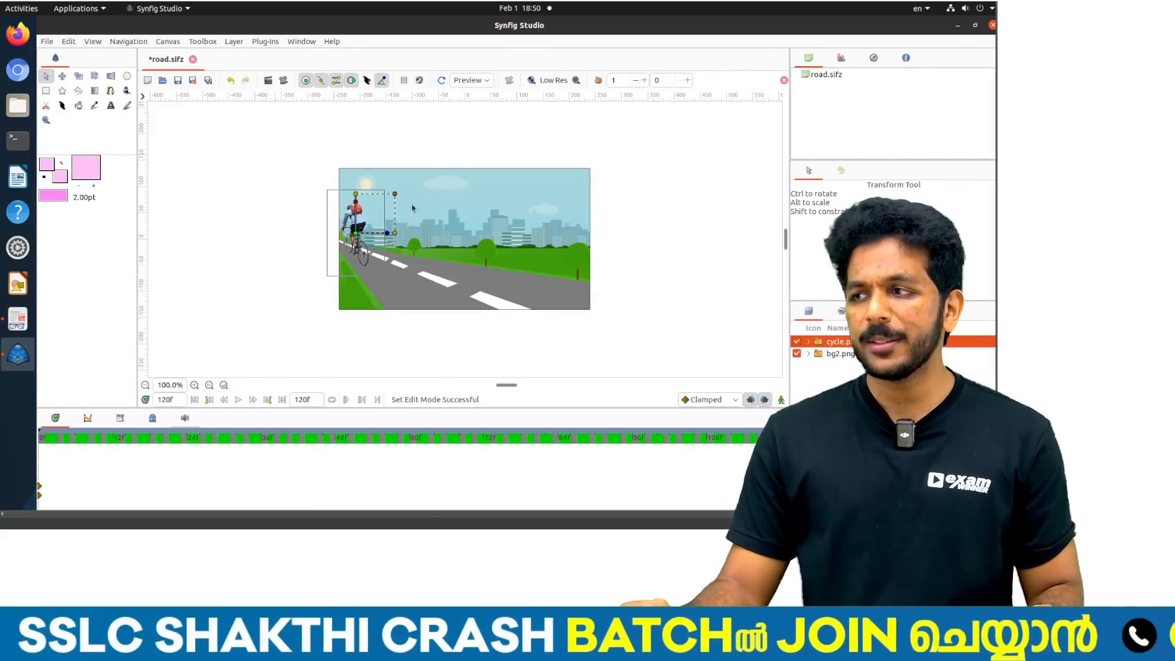
key("ctrl+w")
left_click(453, 326)
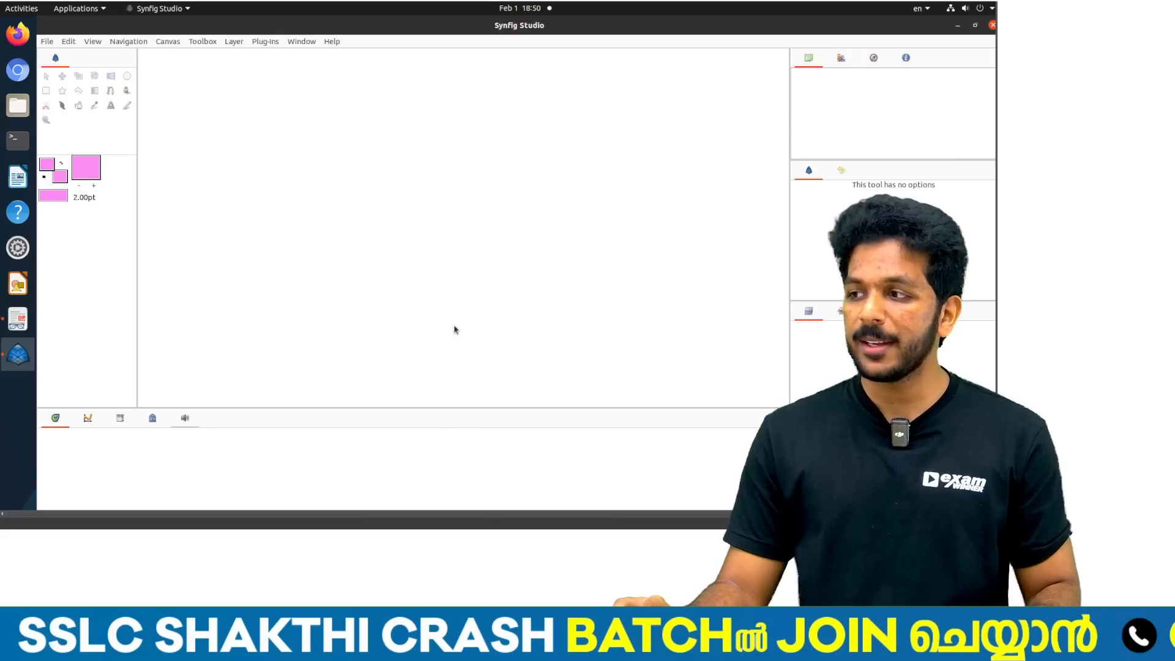
Check the Activity 6 instructions, reopen road.sifz from Exam_documents and dismiss the old-version warning.
key("alt+Tab")
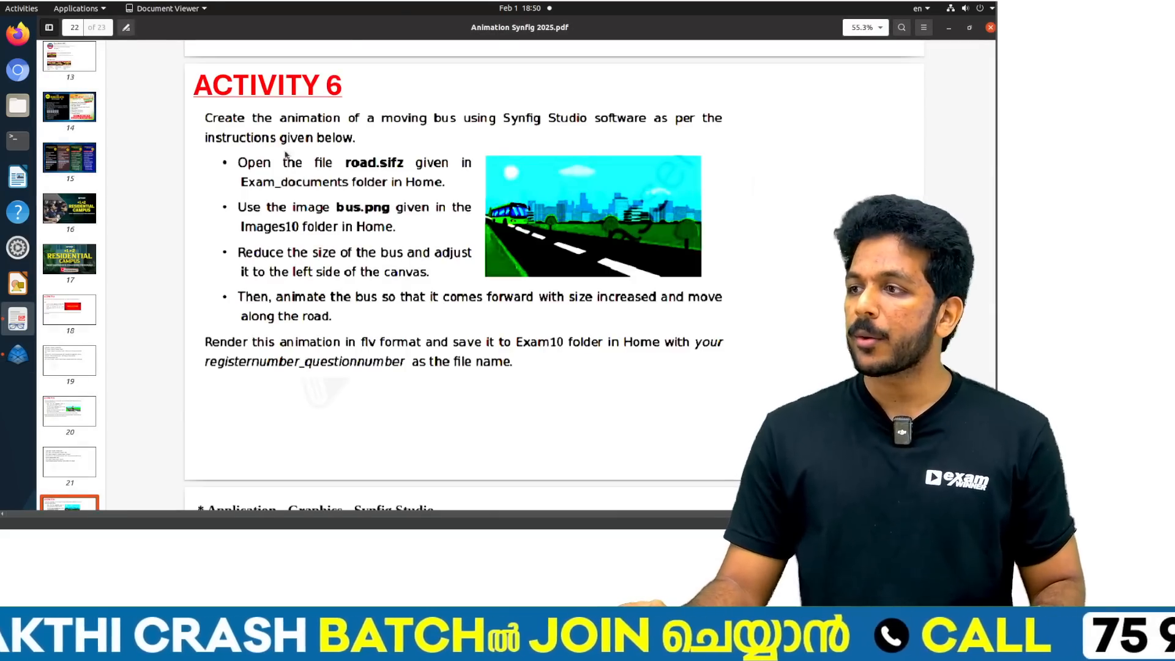
key("alt+Tab")
left_click(47, 42)
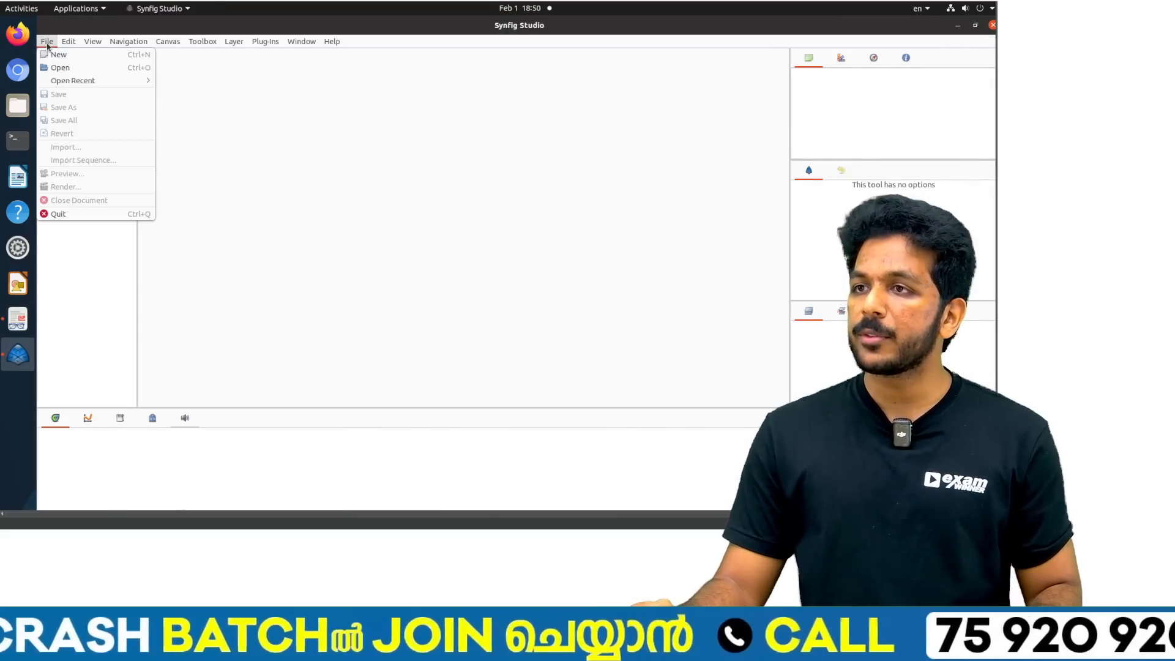
left_click(70, 68)
double_click(419, 274)
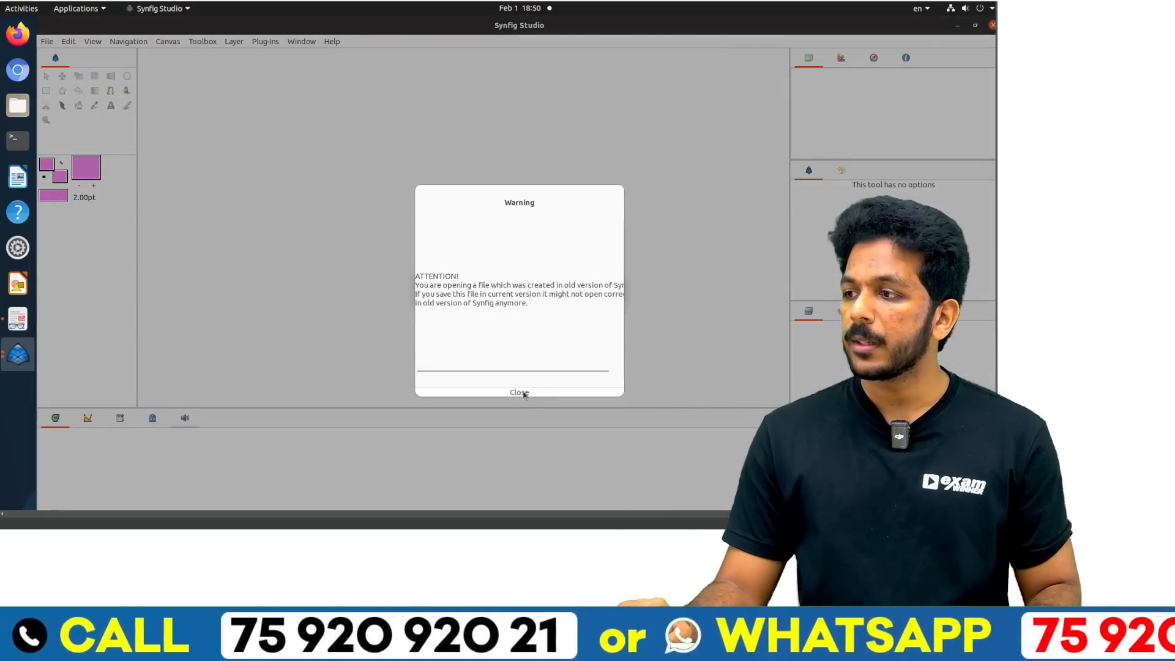
left_click(524, 393)
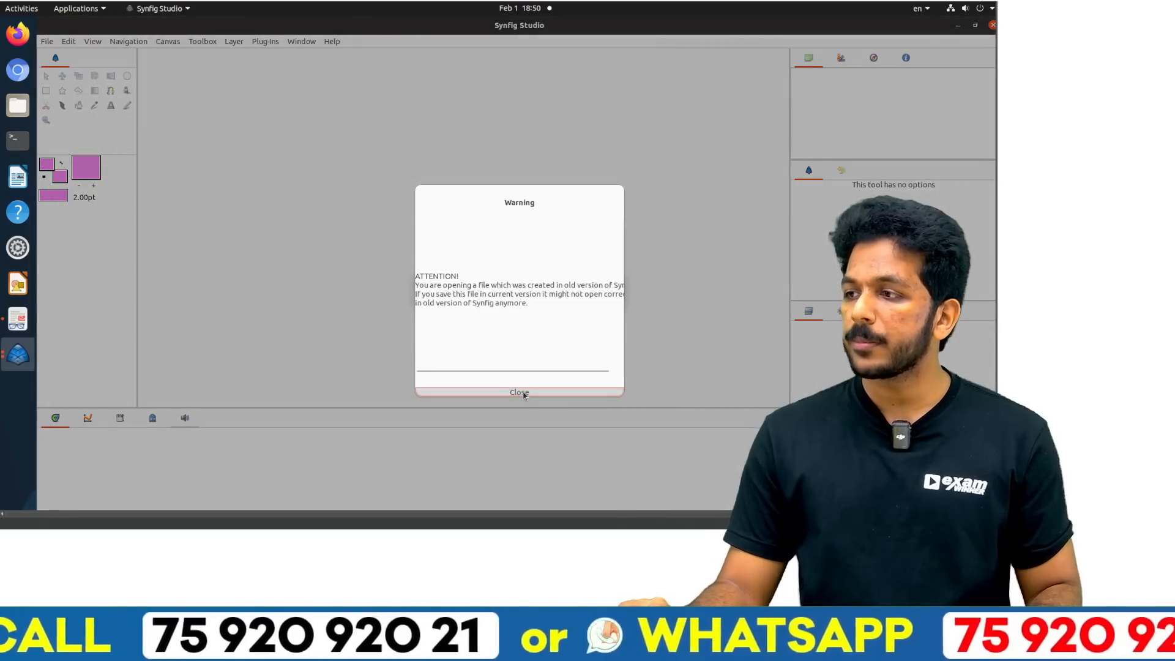
Import bus.png from Images10 and shrink it at the far left end of the road as the Activity 6 task asks.
key("alt+Tab")
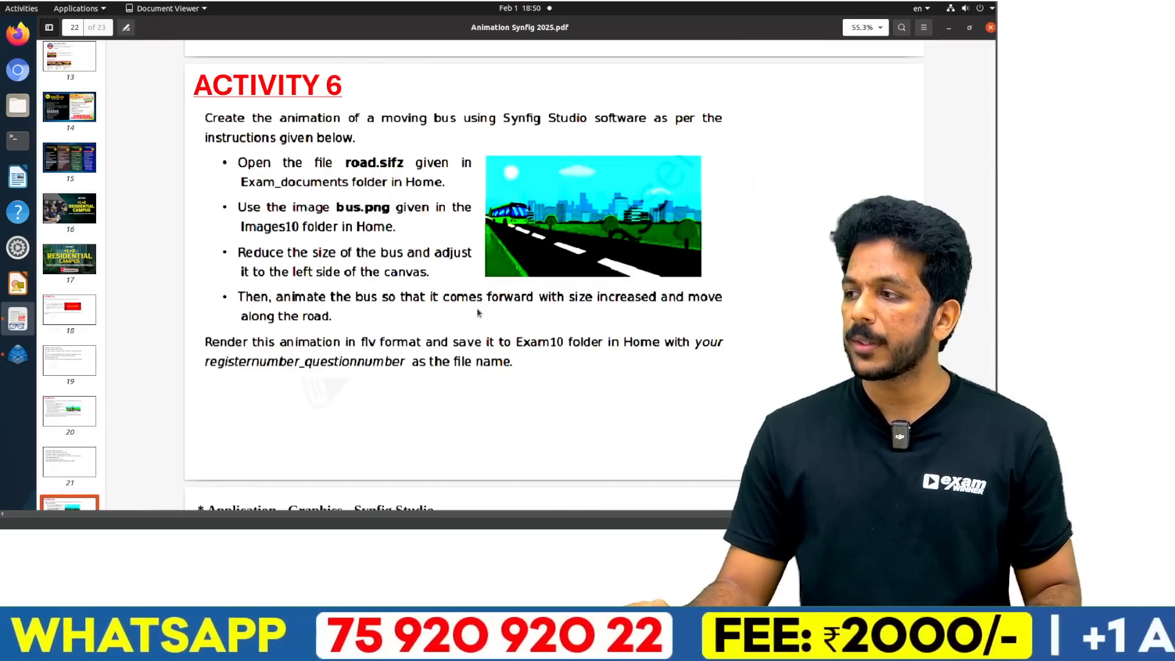
key("alt+Tab")
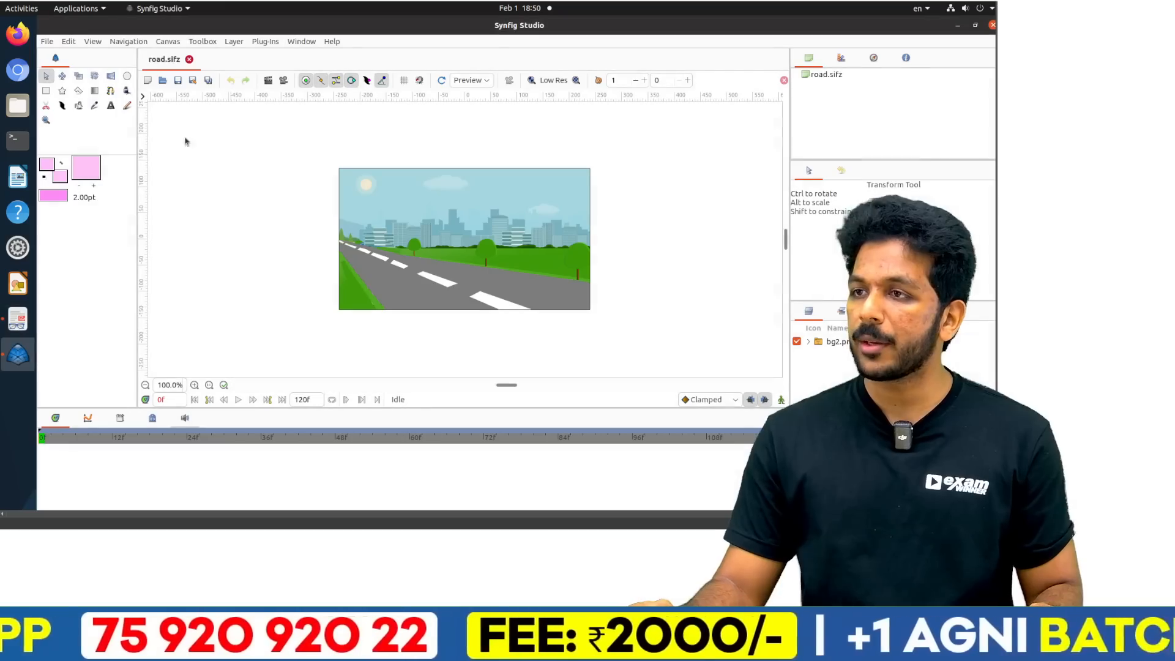
left_click(49, 41)
left_click(68, 147)
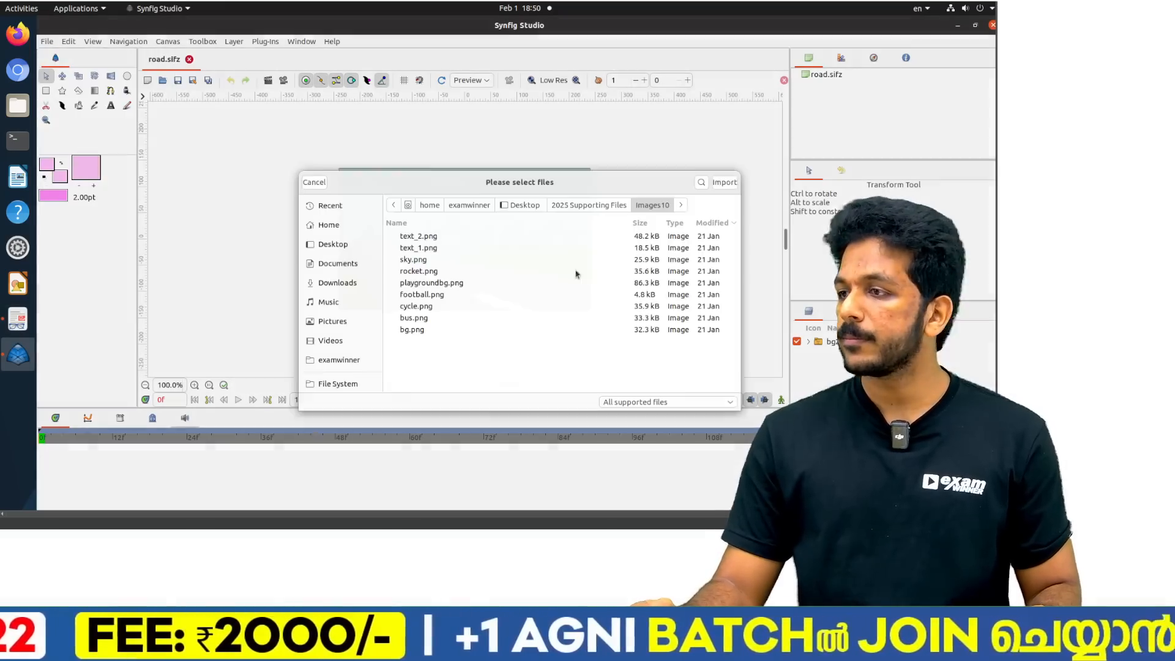
double_click(414, 318)
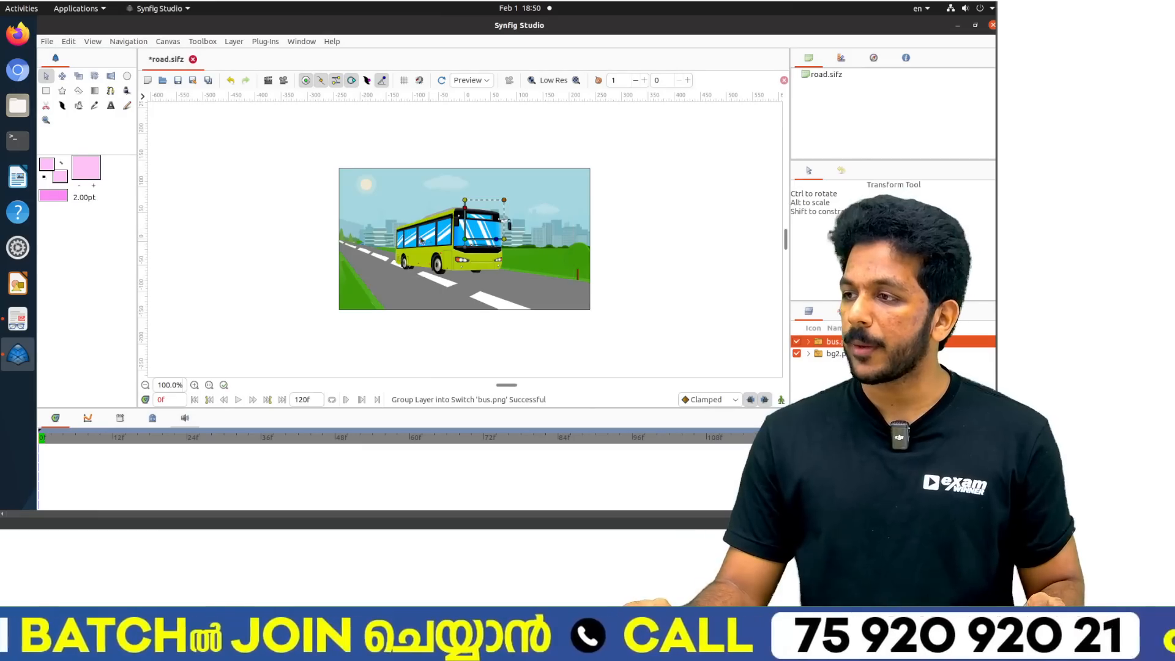
left_click_drag(464, 242, 369, 229)
left_click_drag(407, 191, 353, 233)
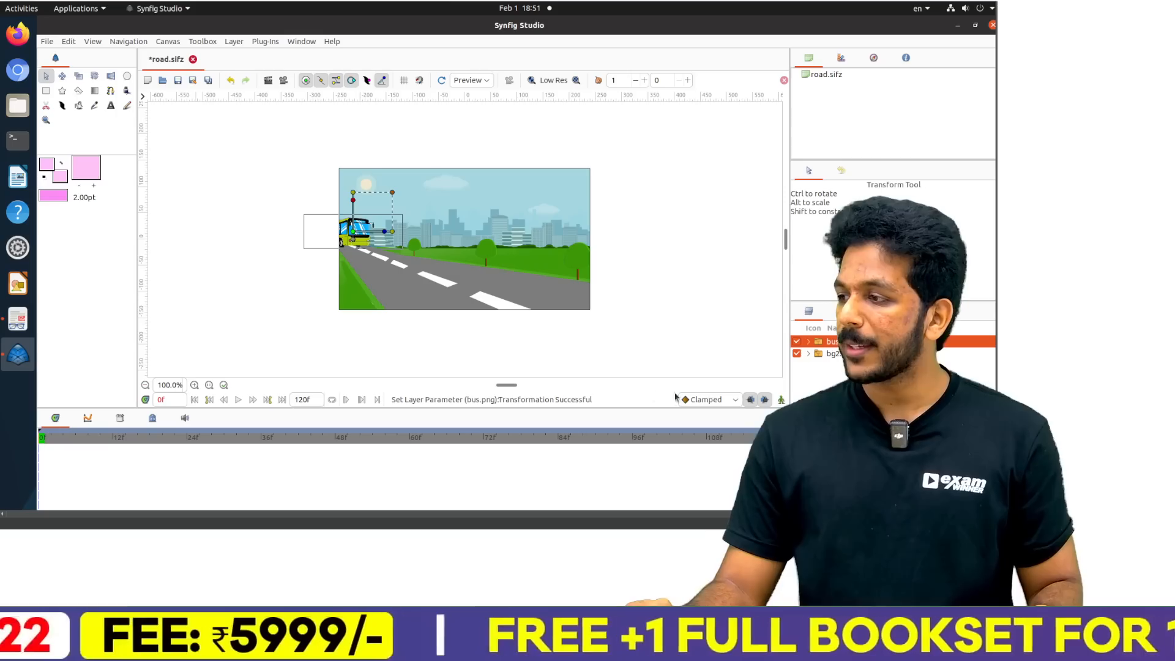
Turn on animate editing mode and, at frame 0, move the bus forward to the canvas's right side and enlarge it.
left_click(781, 399)
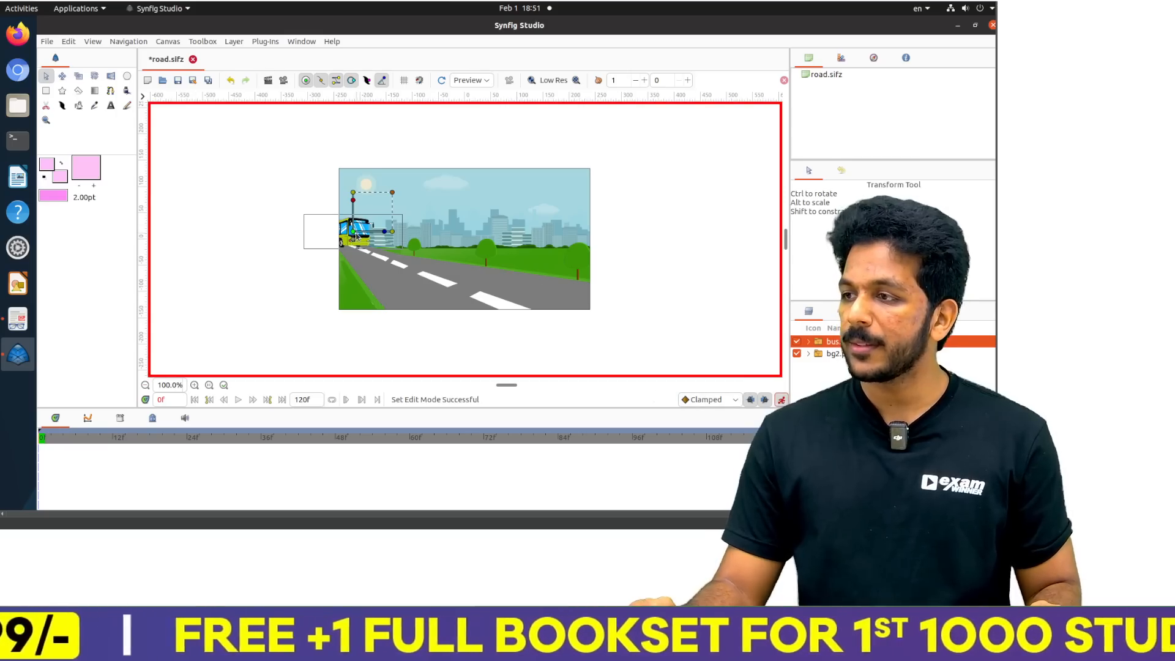
left_click_drag(356, 237, 509, 275)
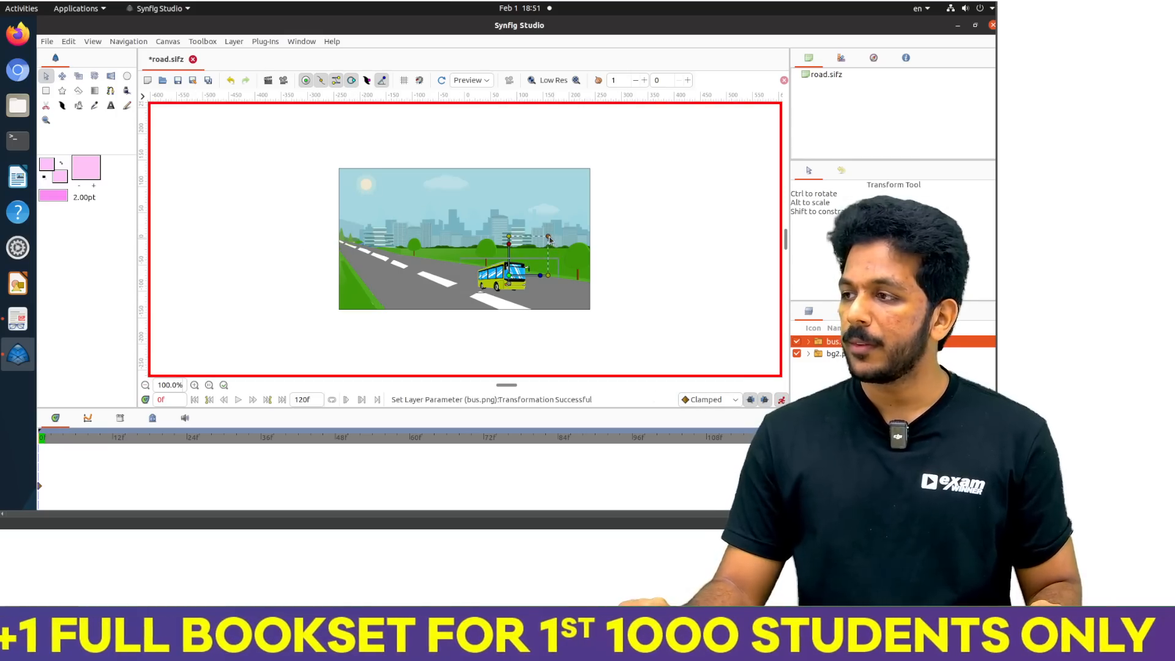
left_click_drag(563, 226, 562, 276)
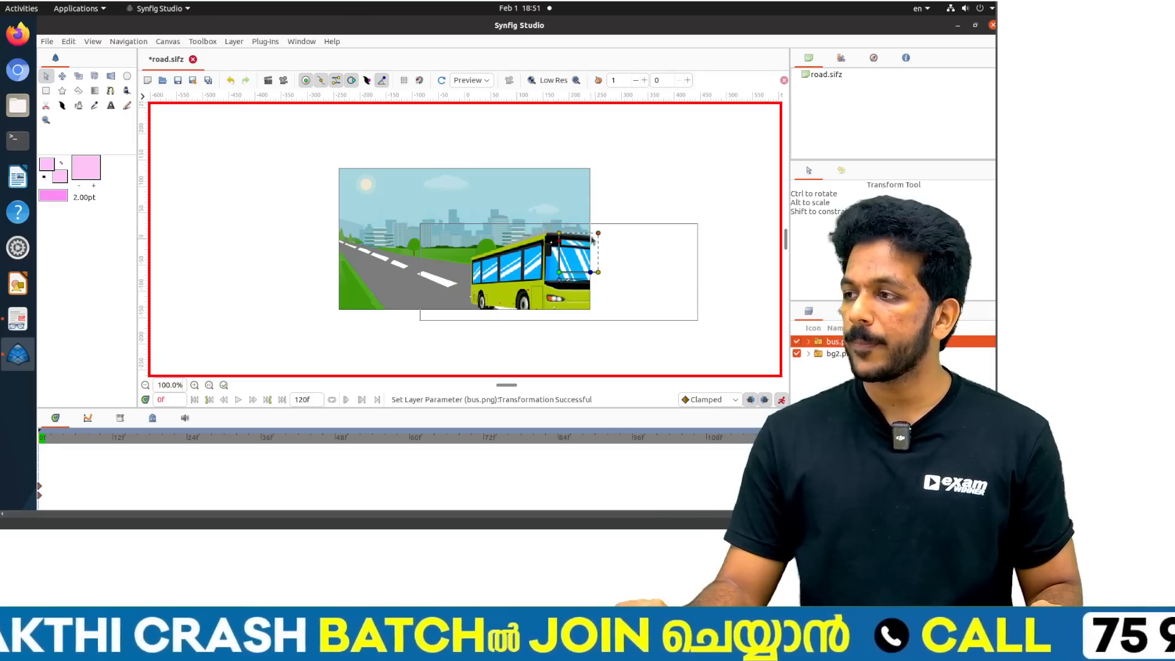
left_click_drag(597, 233, 614, 226)
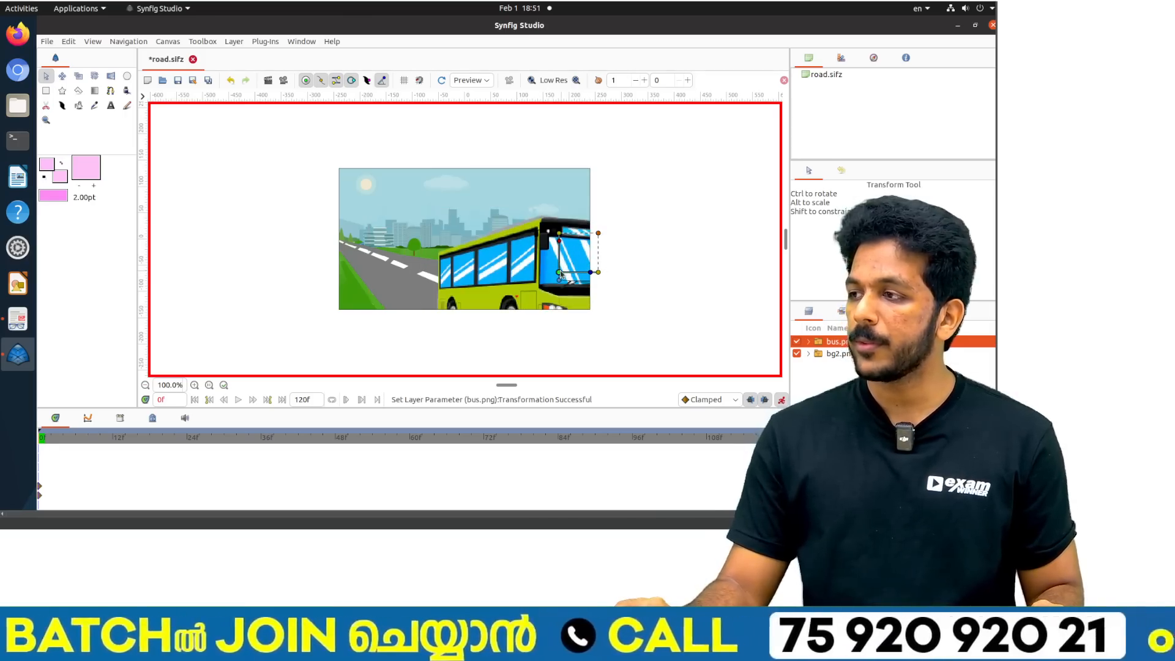
Turn off animate editing mode and play the bus animation to check its movement.
left_click(783, 402)
key("space")
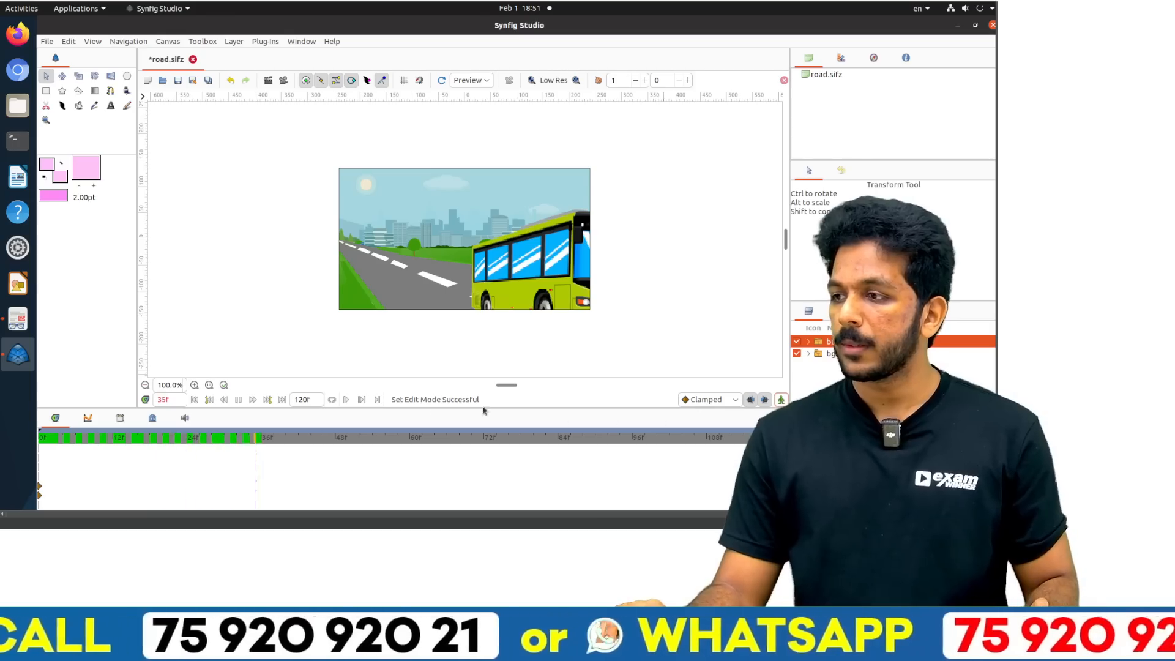
key("space")
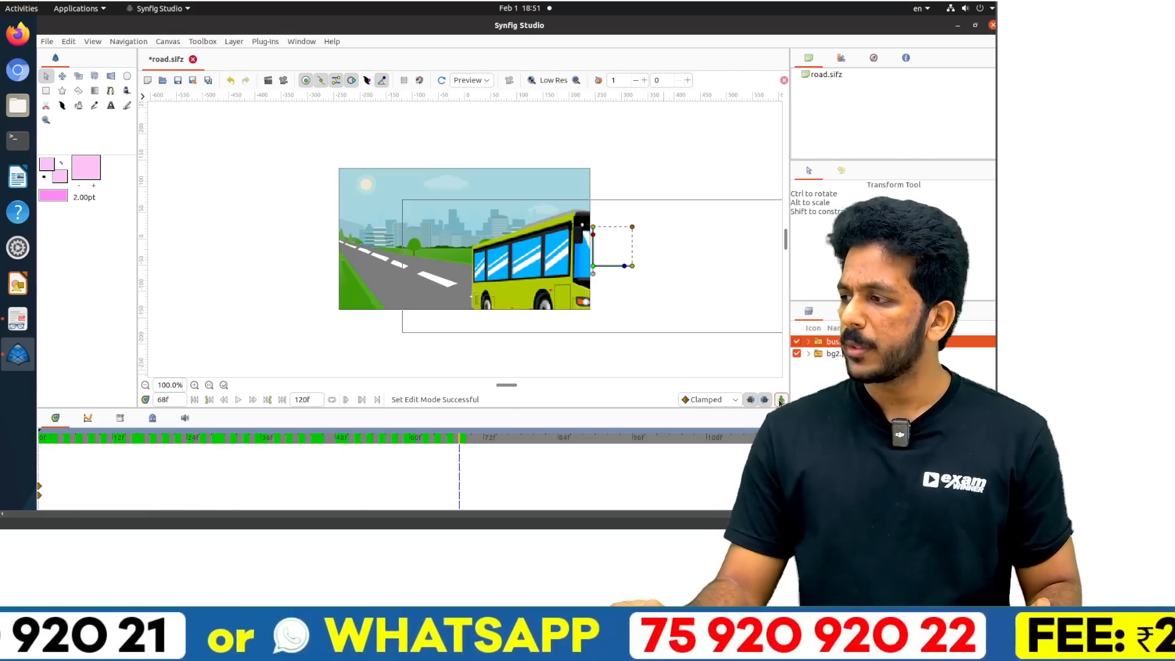
Turn on animate editing mode and, at frame 0, move the bus back to the road's far left end and shrink it.
left_click(781, 401)
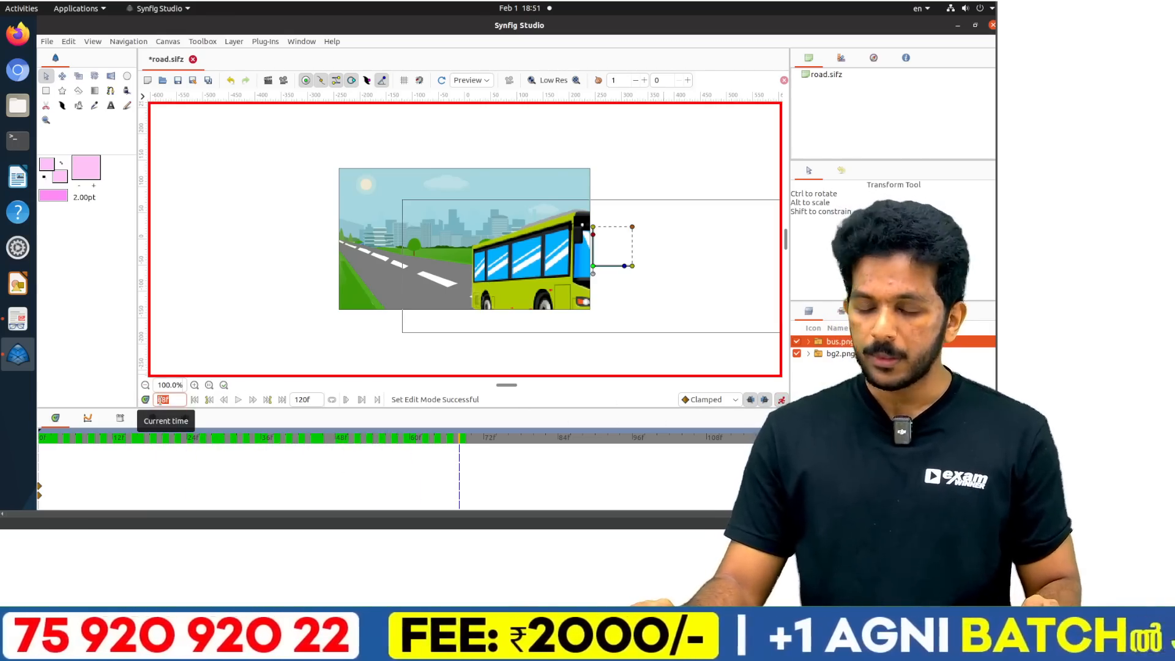
type("0f")
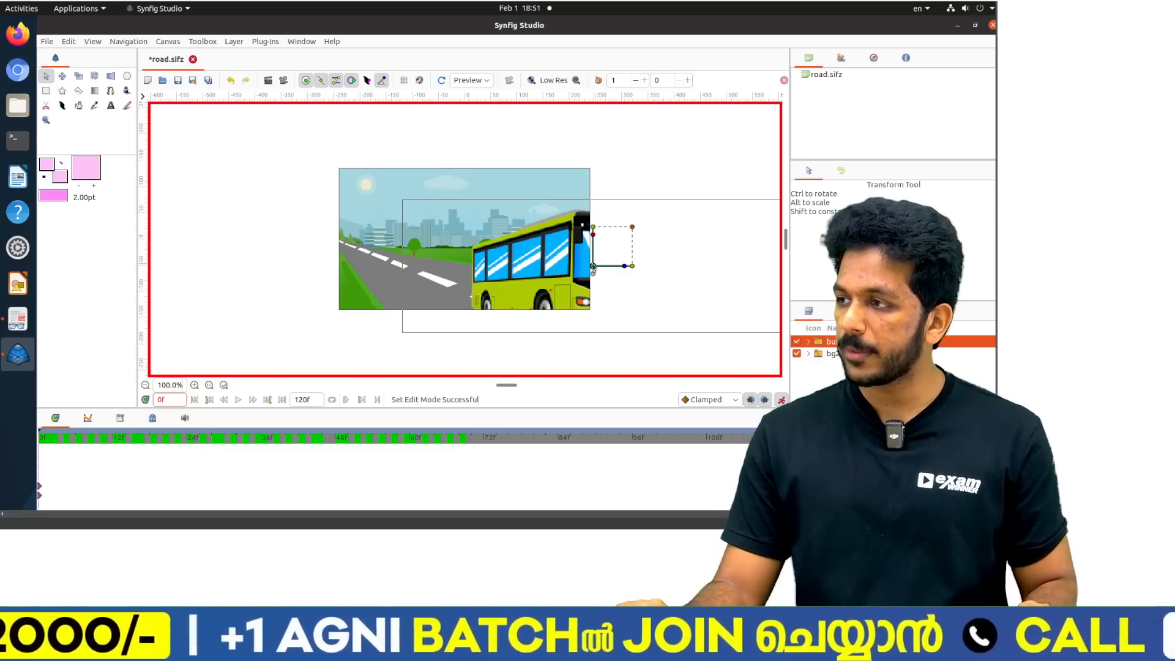
left_click_drag(592, 267, 387, 228)
left_click_drag(426, 190, 352, 231)
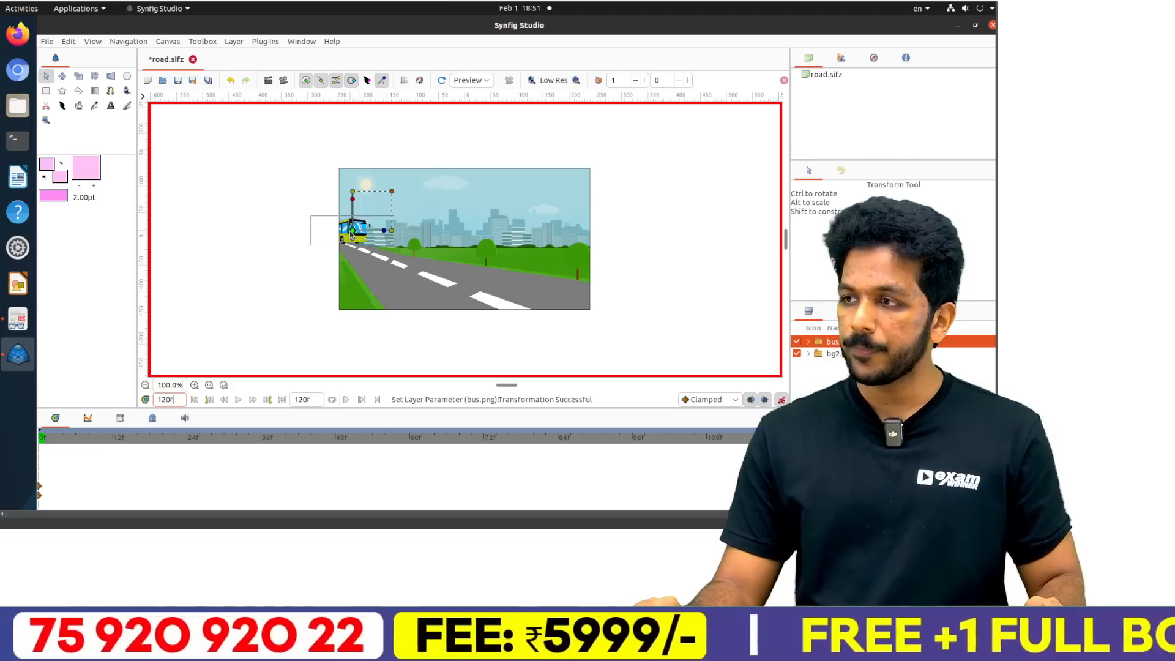
At frame 120, move the bus forward along the road to the canvas's right edge and enlarge it.
left_click_drag(353, 231, 518, 287)
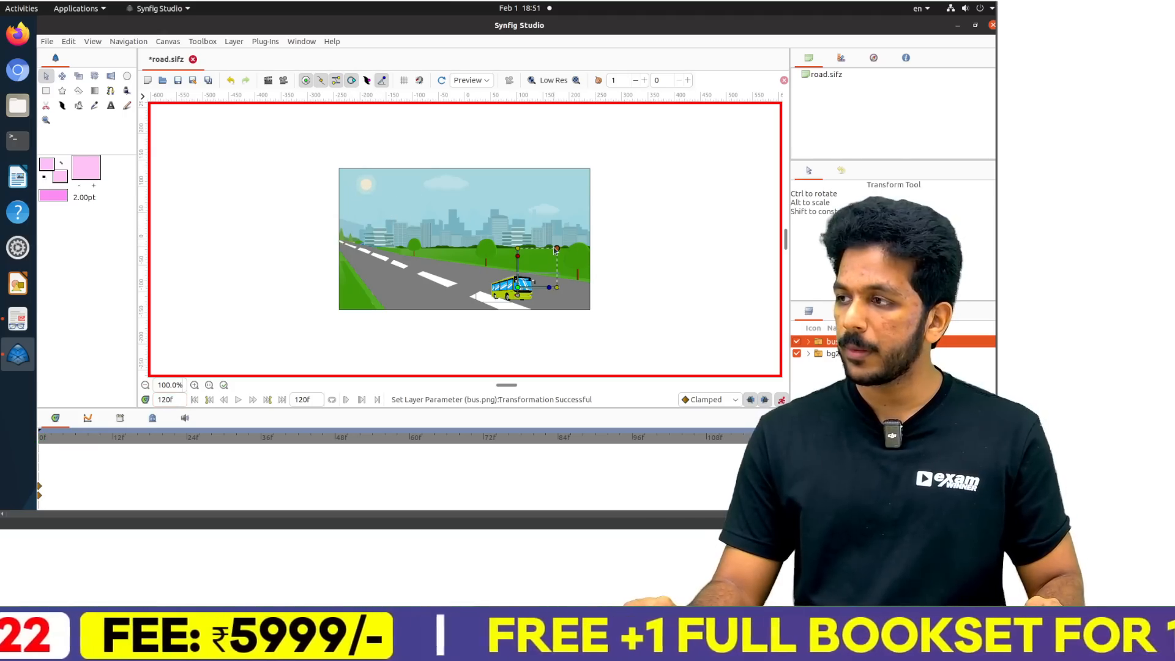
left_click_drag(556, 250, 613, 210)
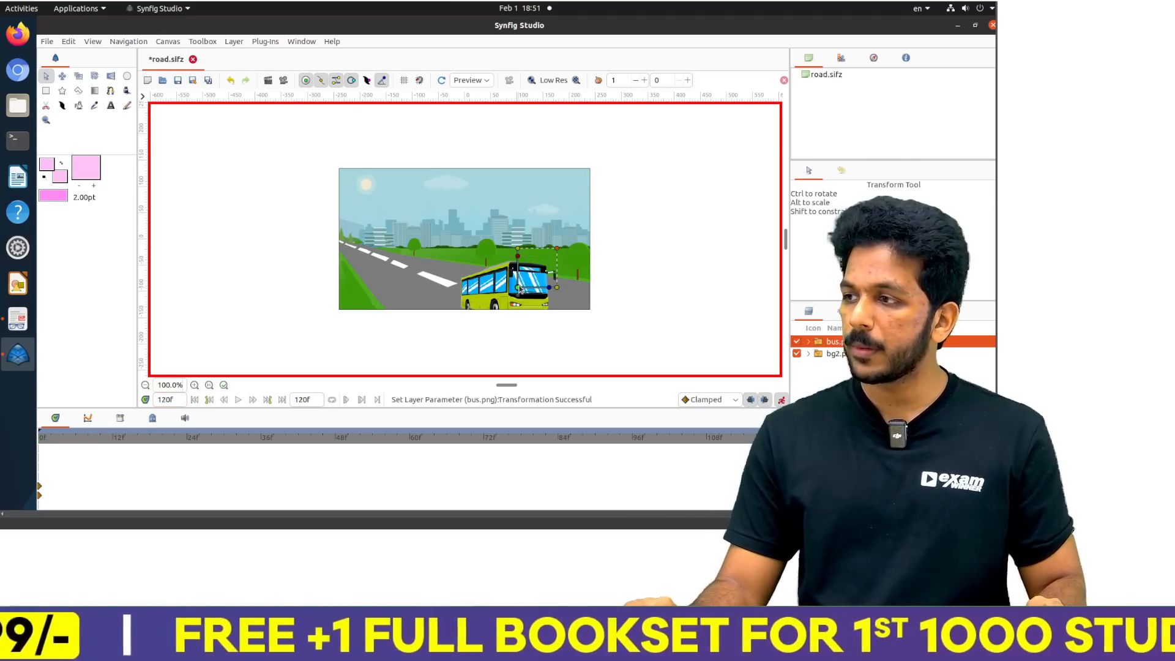
left_click_drag(518, 288, 533, 276)
left_click_drag(572, 238, 608, 204)
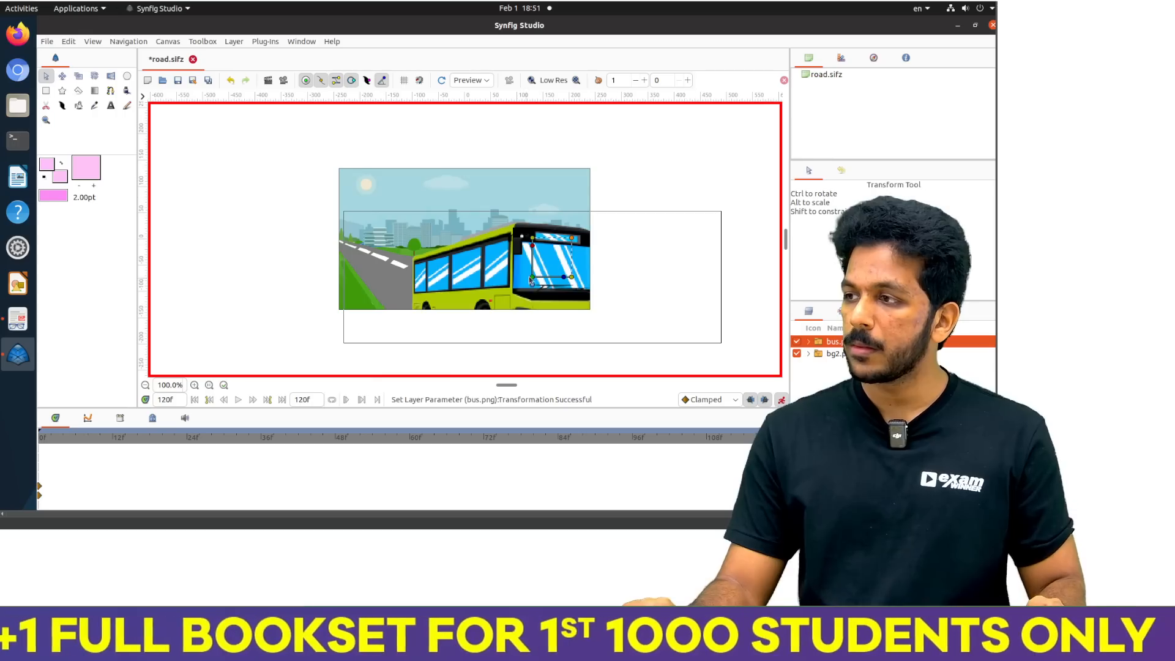
left_click_drag(533, 277, 598, 255)
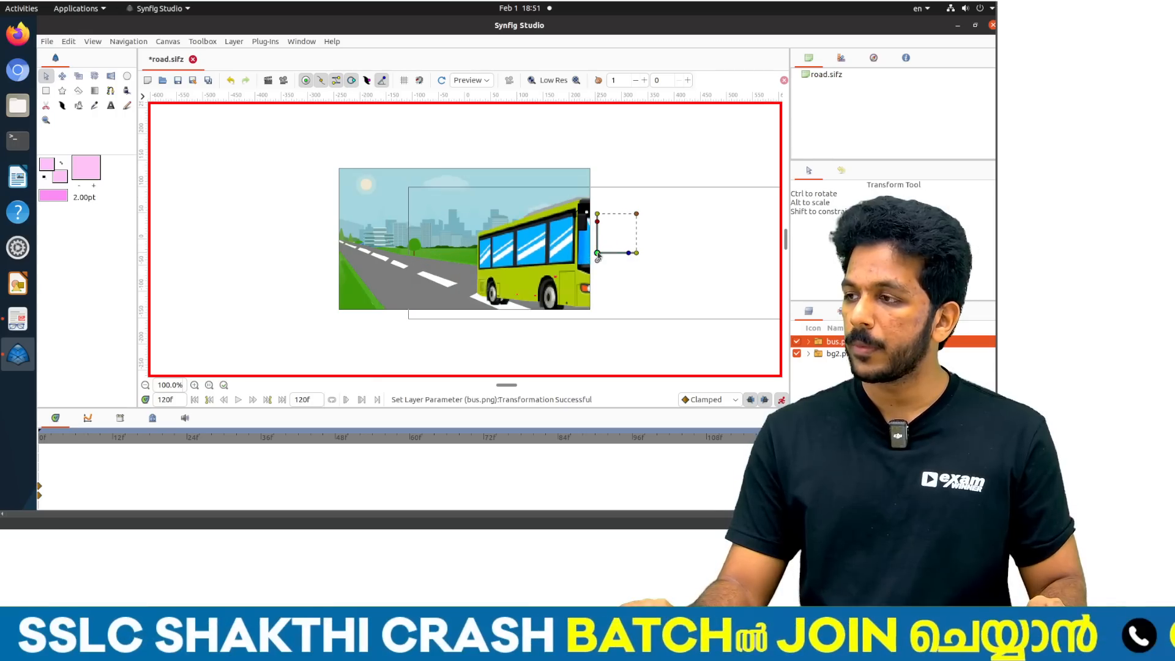
Turn off animate editing mode and play back the corrected bus animation.
left_click(781, 400)
key("ctrl+p")
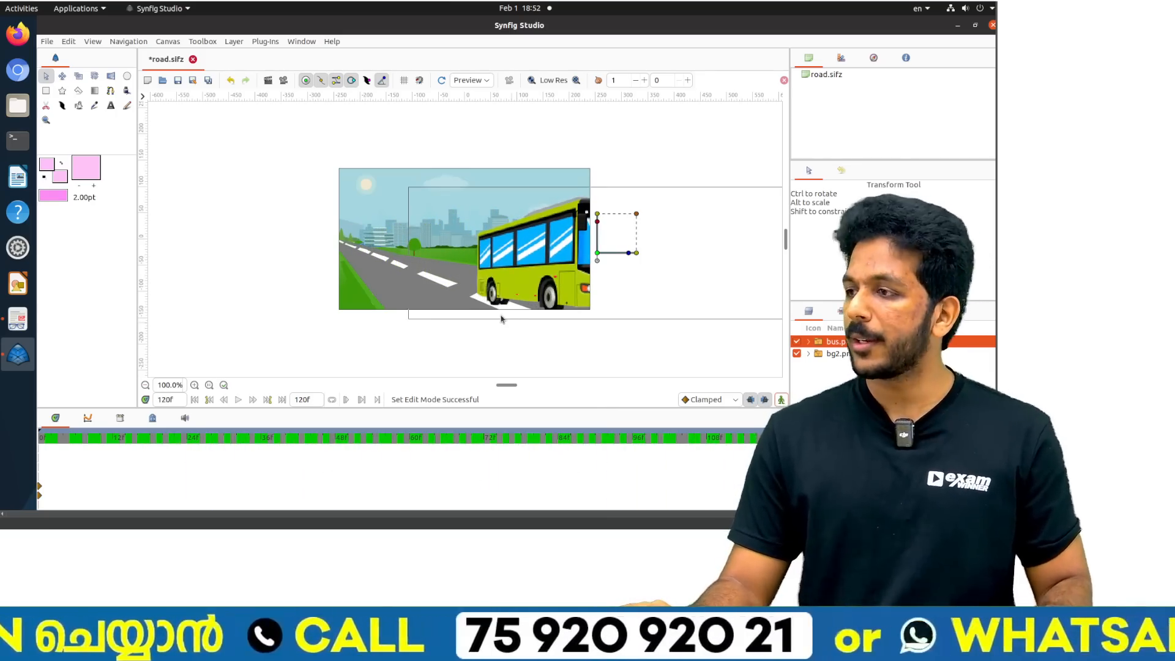
key("space")
key("space")
Switch to Animation Synfig 2025.pdf in Document Viewer and review the Activity 6 task and its solution steps.
key("alt+Tab")
scroll(441, 291, "down", 5)
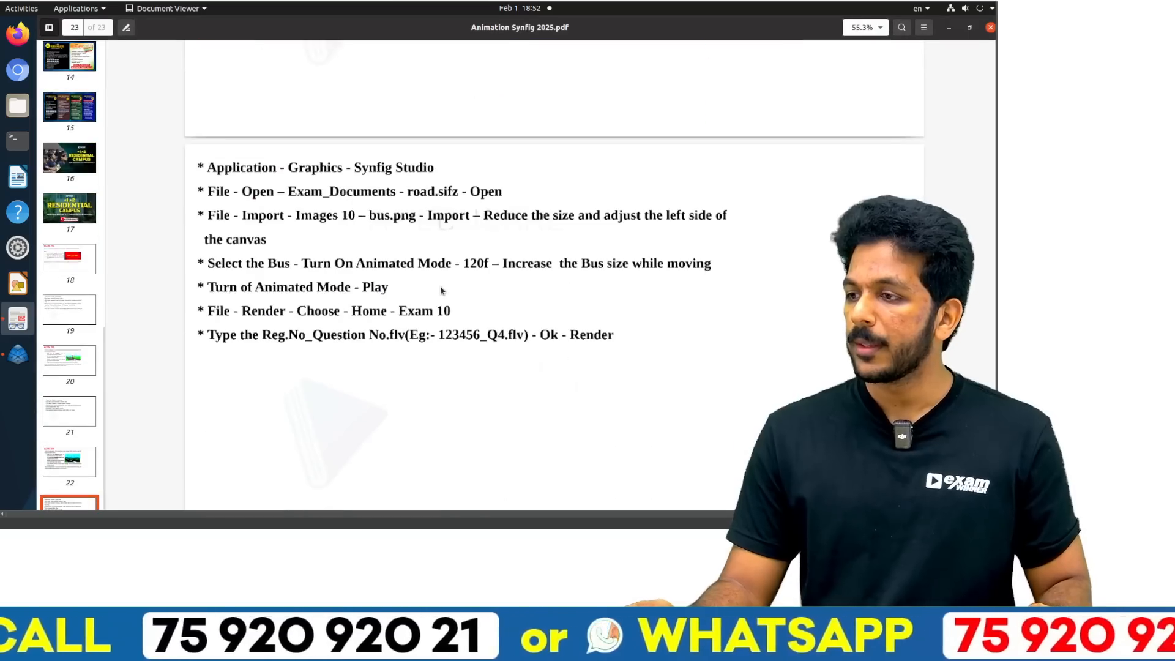
scroll(441, 291, "up", 10)
scroll(441, 291, "down", 9)
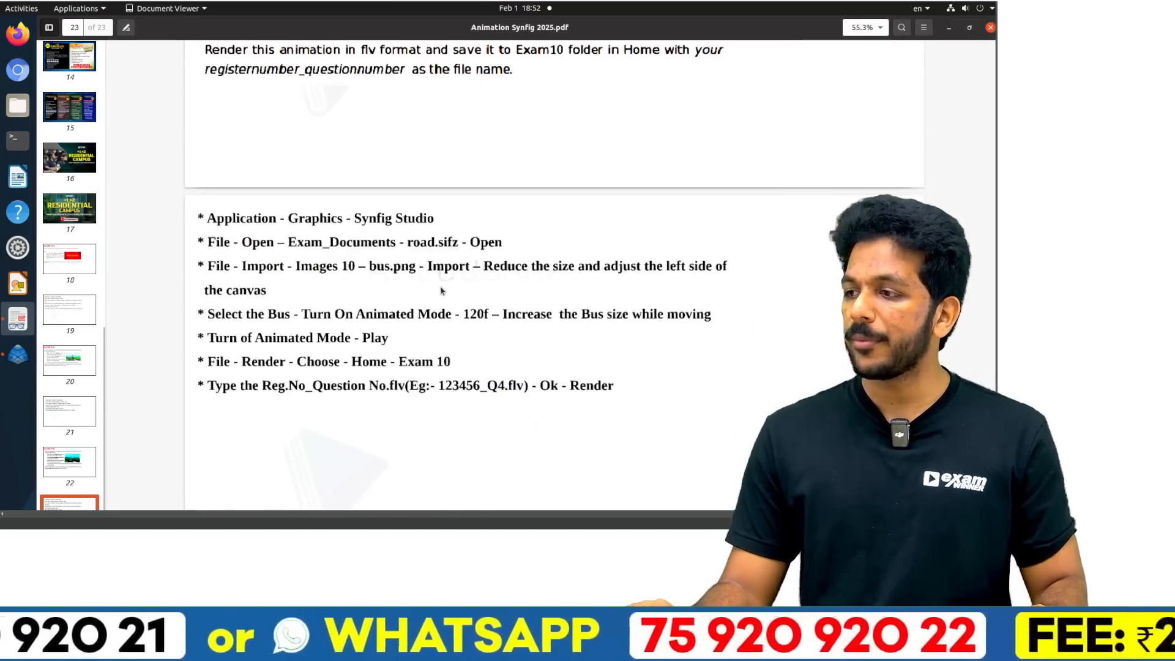
scroll(456, 294, "up", 5)
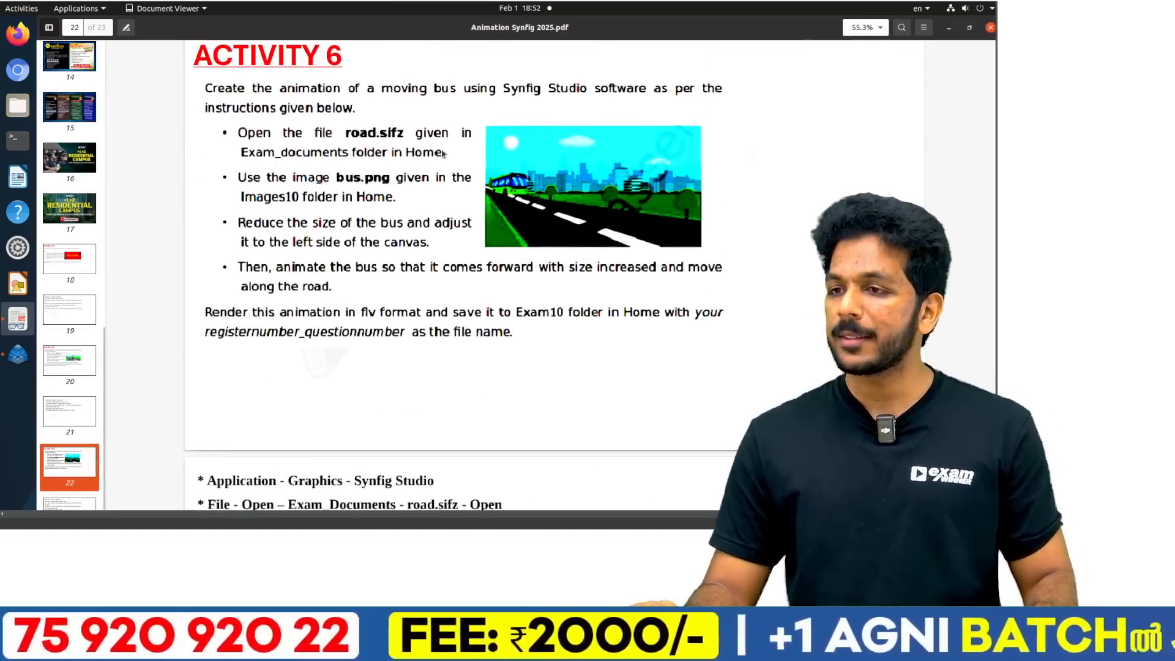
Look through the course promotion on pages 17, 15 and 14 of the PDF and return to its first page.
left_click(79, 208)
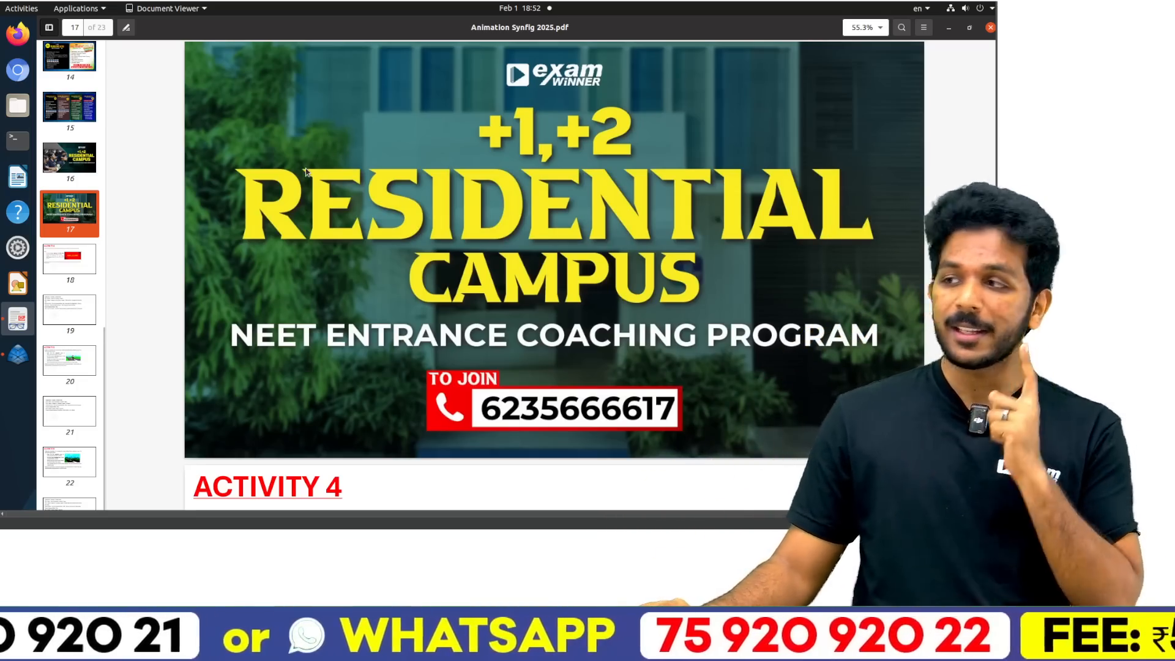
left_click(89, 115)
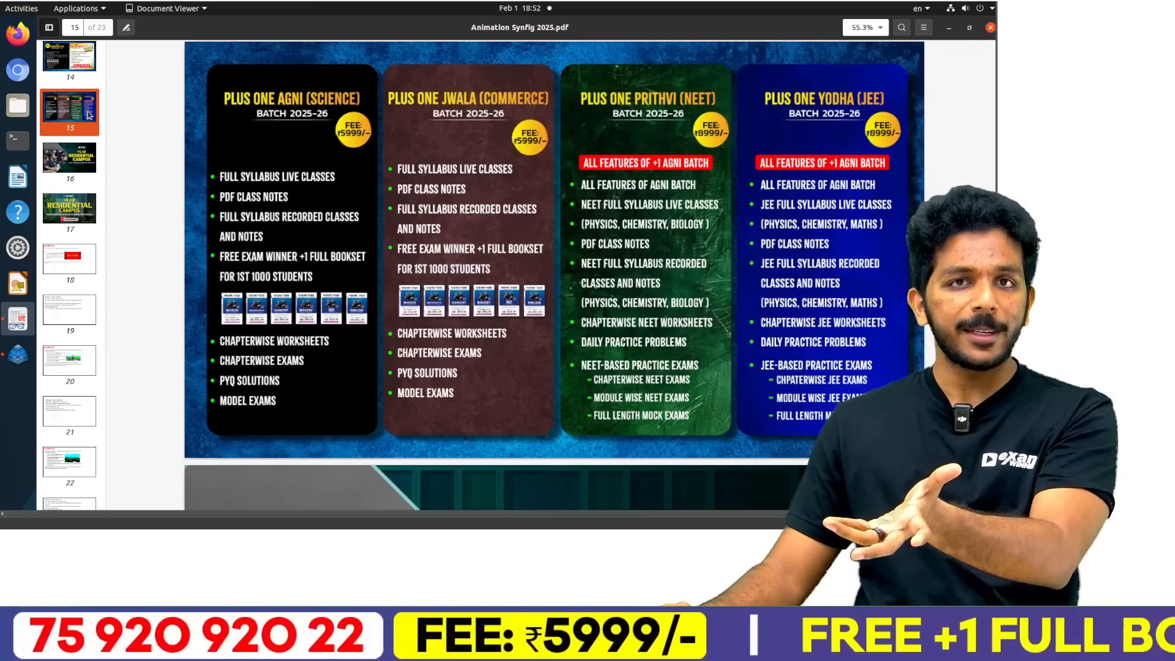
left_click(84, 73)
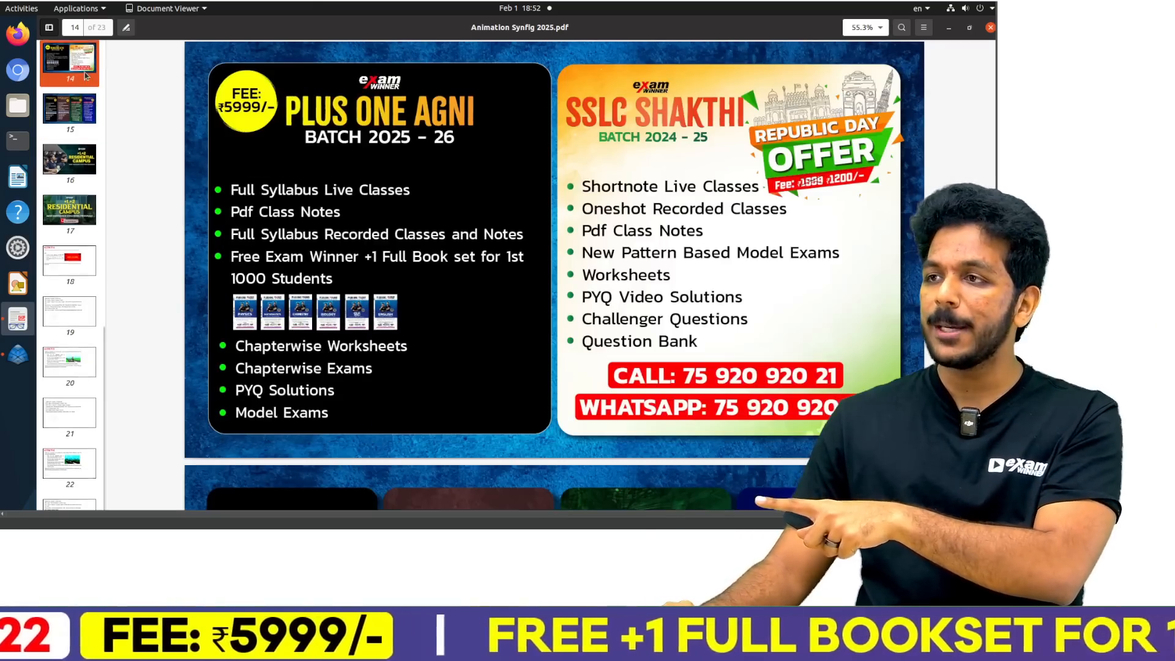
scroll(85, 73, "up", 10)
left_click(85, 73)
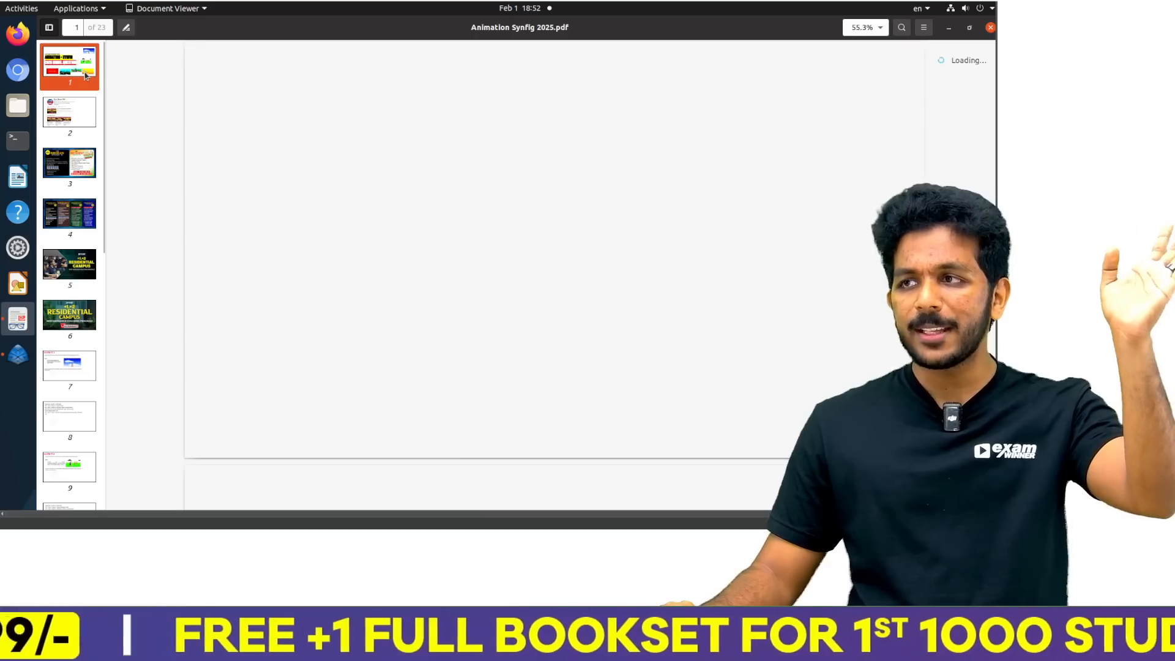